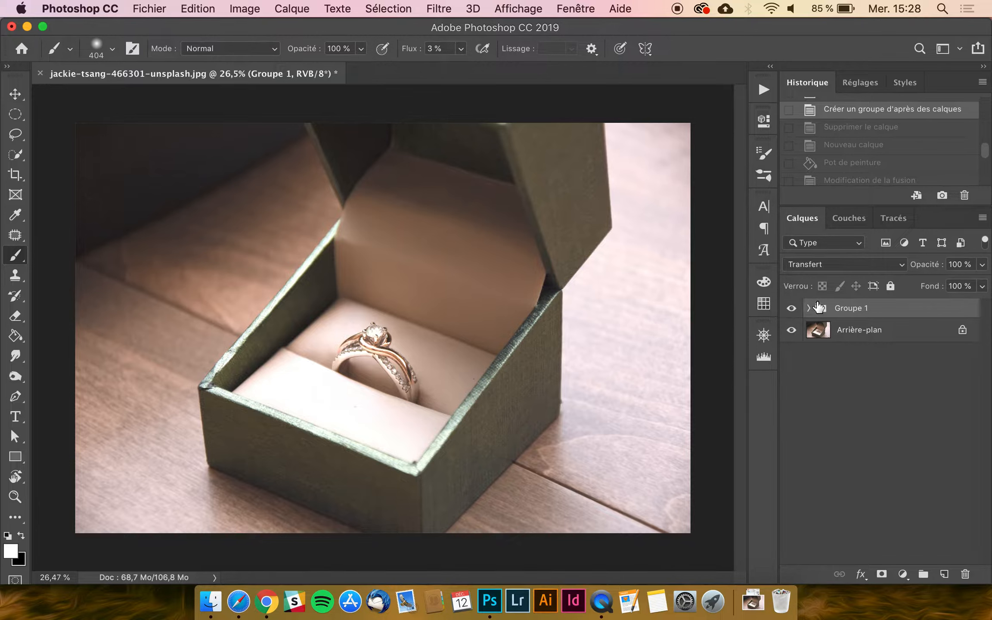
# Delete the layer group Groupe 1 so that only the Arrière-plan layer is left.
pyautogui.press('BackSpace')
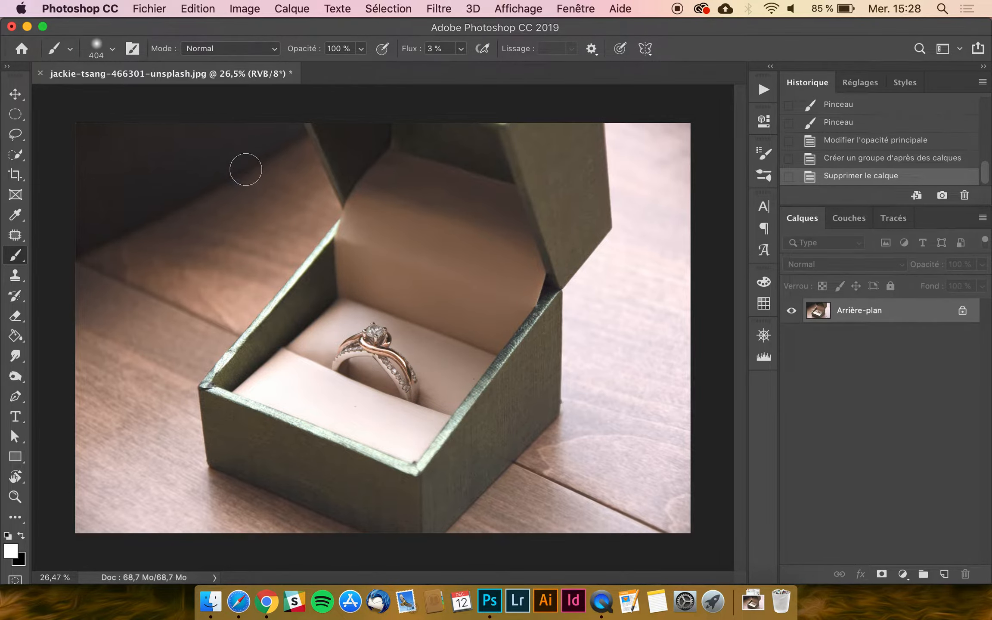
pyautogui.click(15, 95)
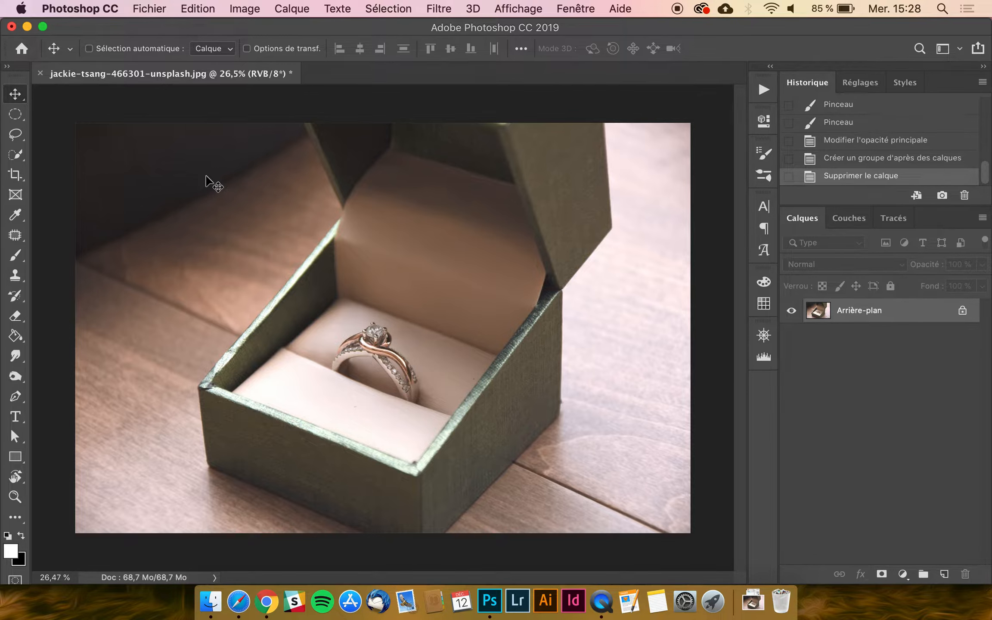
pyautogui.click(149, 8)
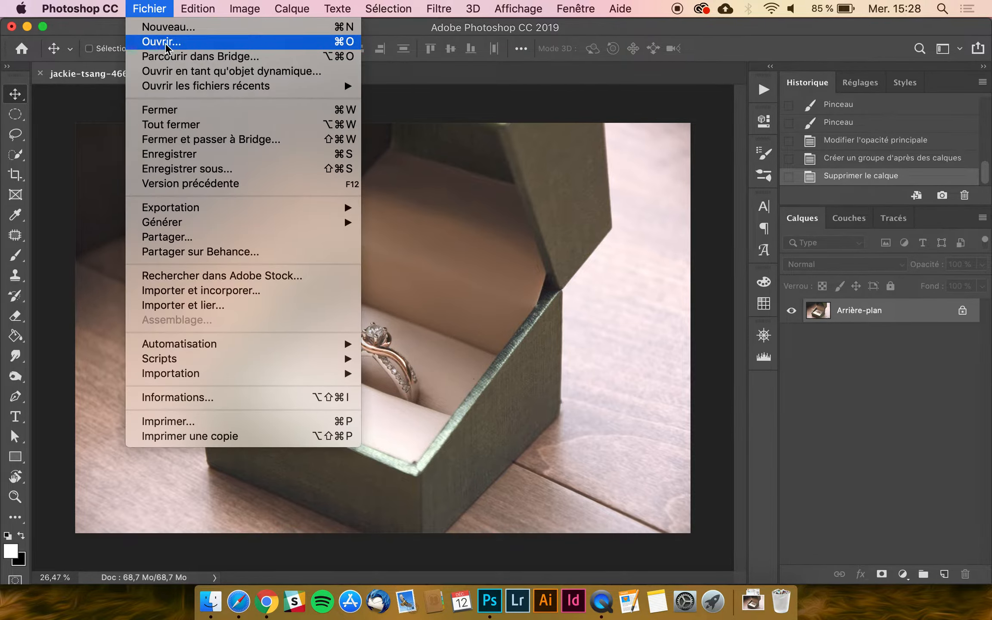
pyautogui.click(158, 10)
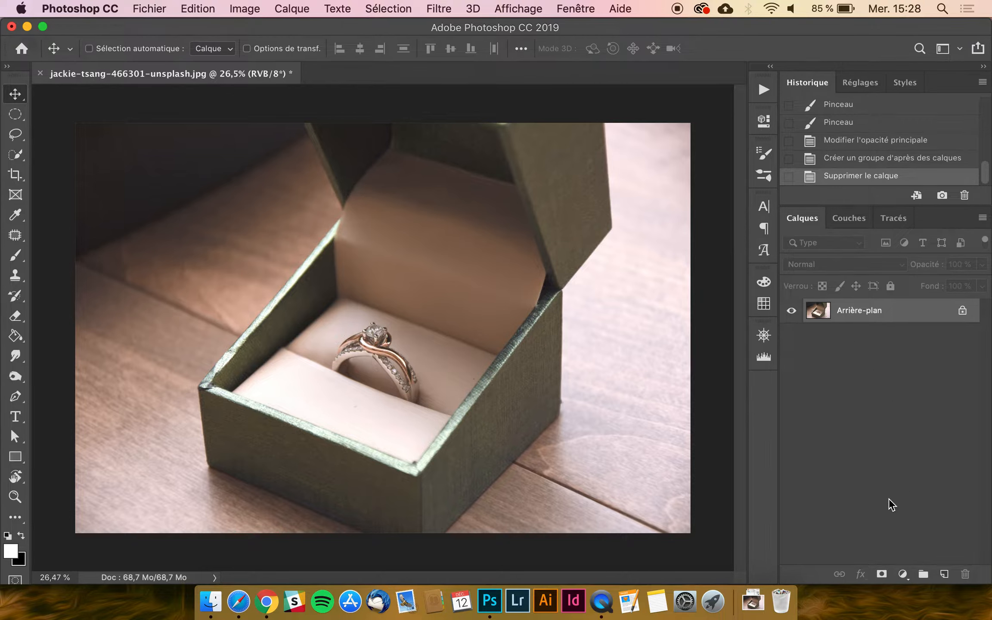
# Add a new layer filled with black using the Paint Bucket and set its blend mode to Densité couleur -.
pyautogui.click(945, 574)
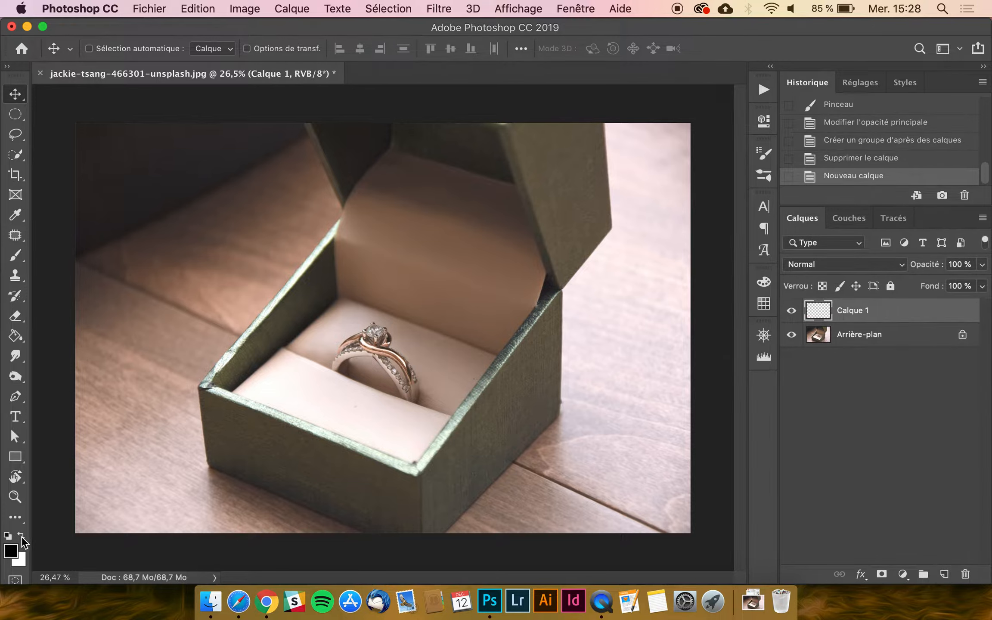
pyautogui.click(15, 335)
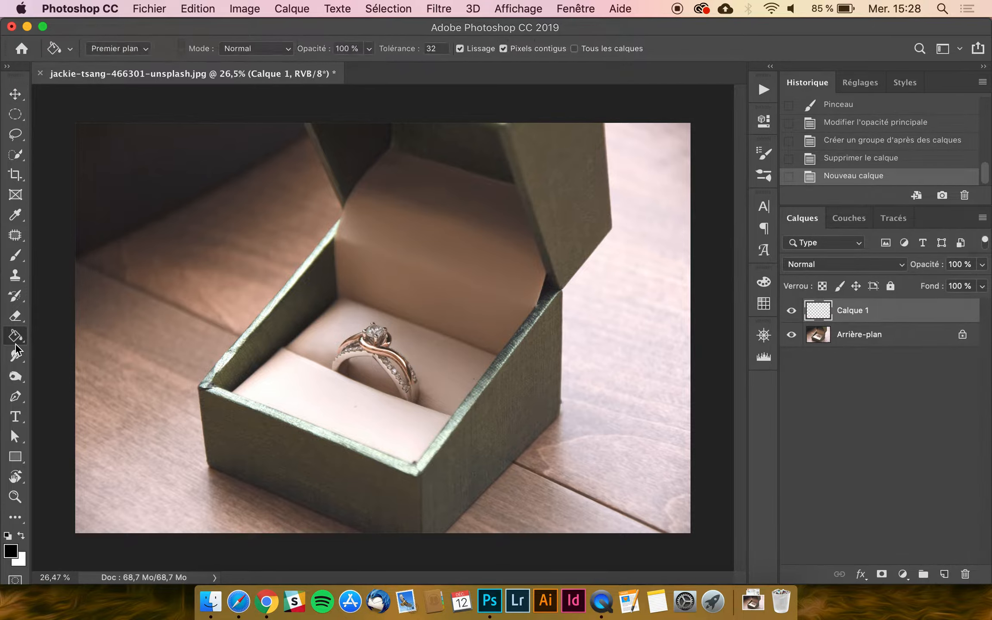
pyautogui.click(454, 287)
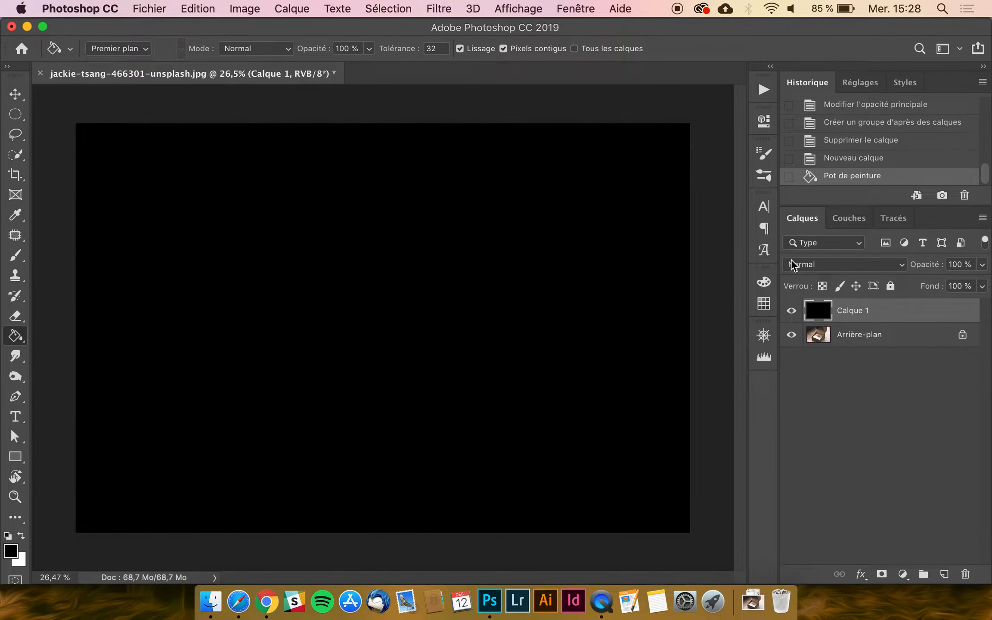
pyautogui.click(830, 264)
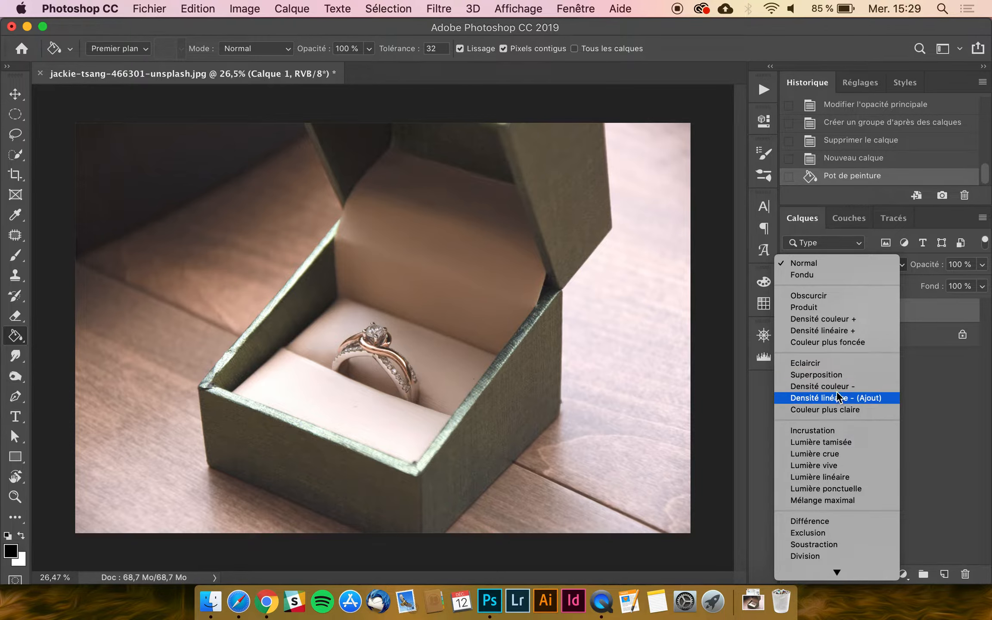
pyautogui.click(835, 388)
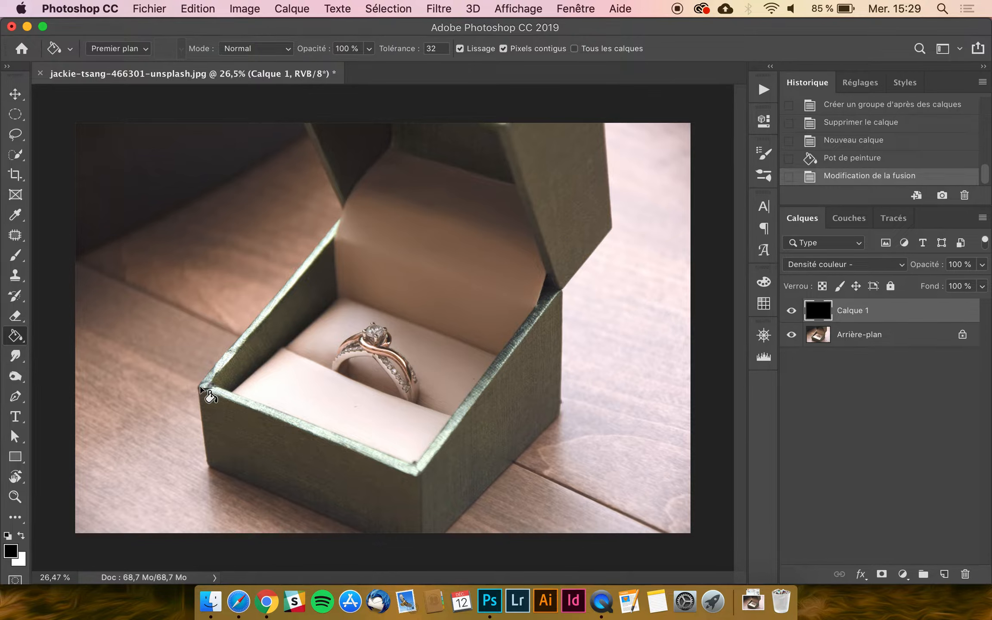
# Prepare the Brush tool with white as the foreground colour and a size of 125 px.
pyautogui.click(16, 255)
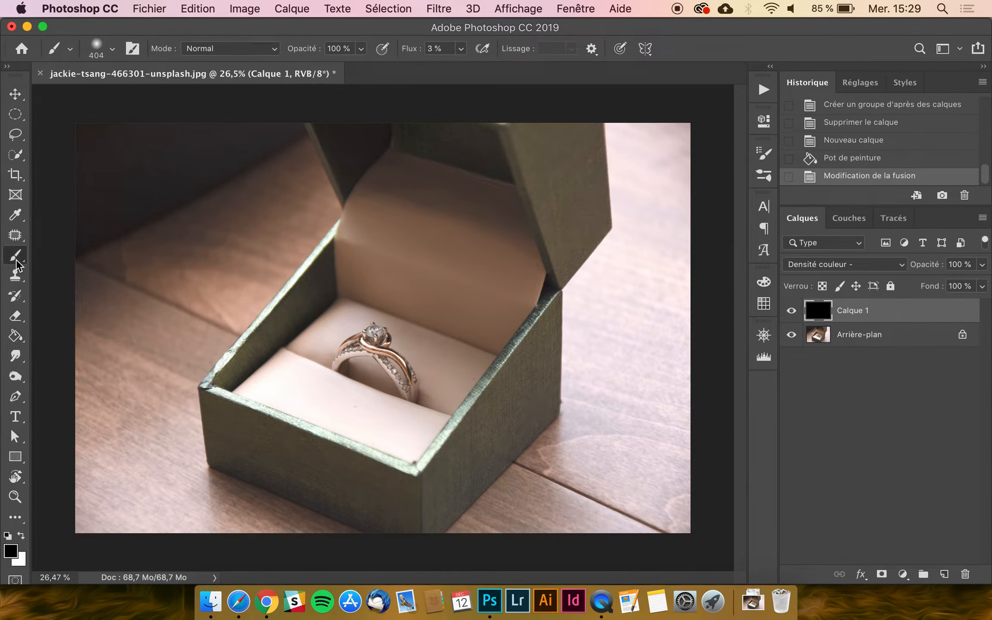
pyautogui.click(20, 536)
pyautogui.click(97, 47)
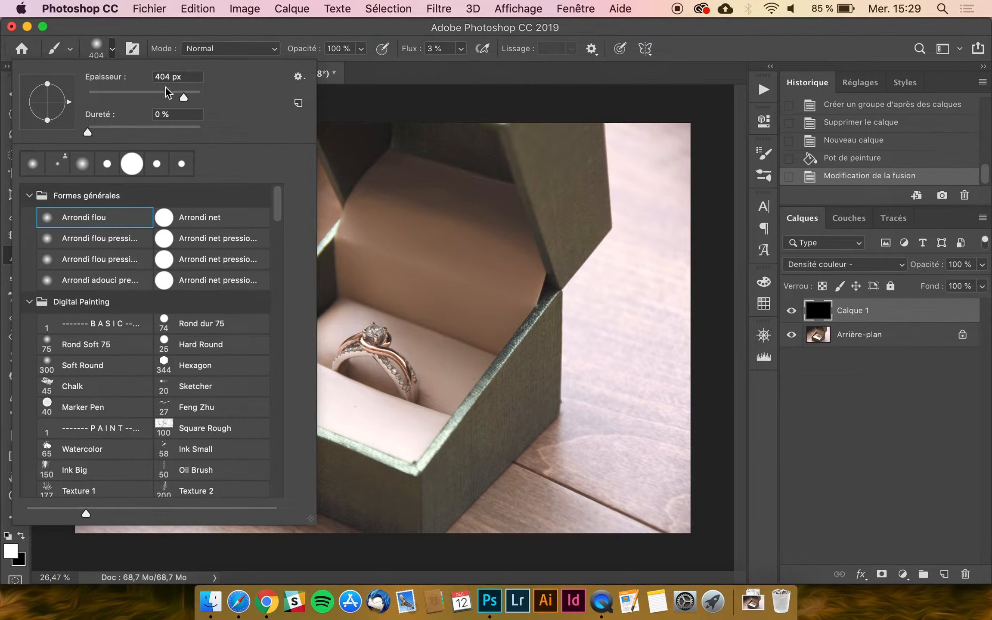
pyautogui.click(155, 97)
pyautogui.press('Return')
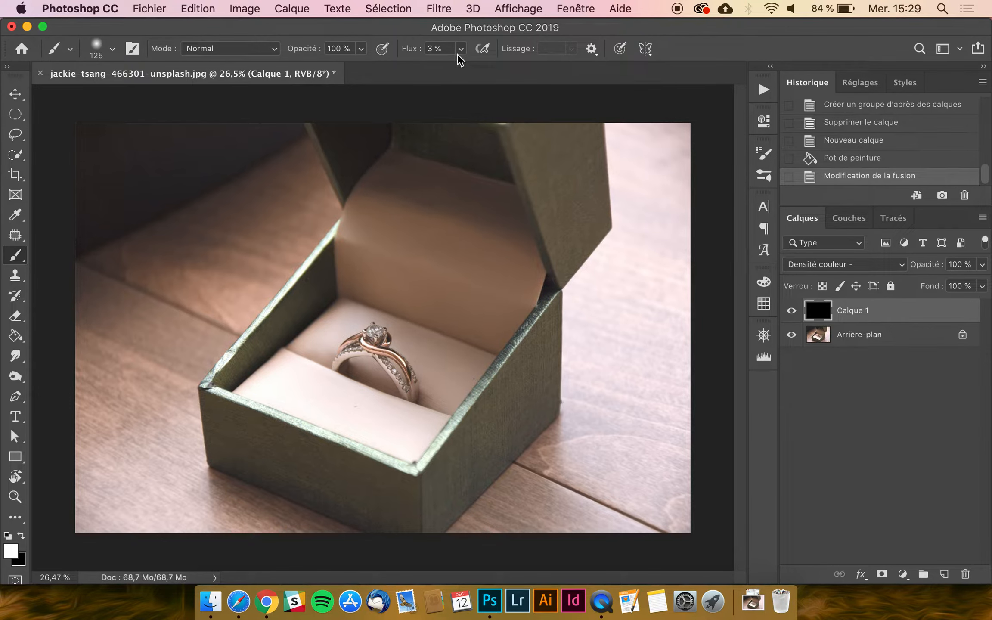
# Try a brush dab on the box's inner lining at 3% opacity and 100% flow, and undo it.
pyautogui.scroll(2, 401, 133)
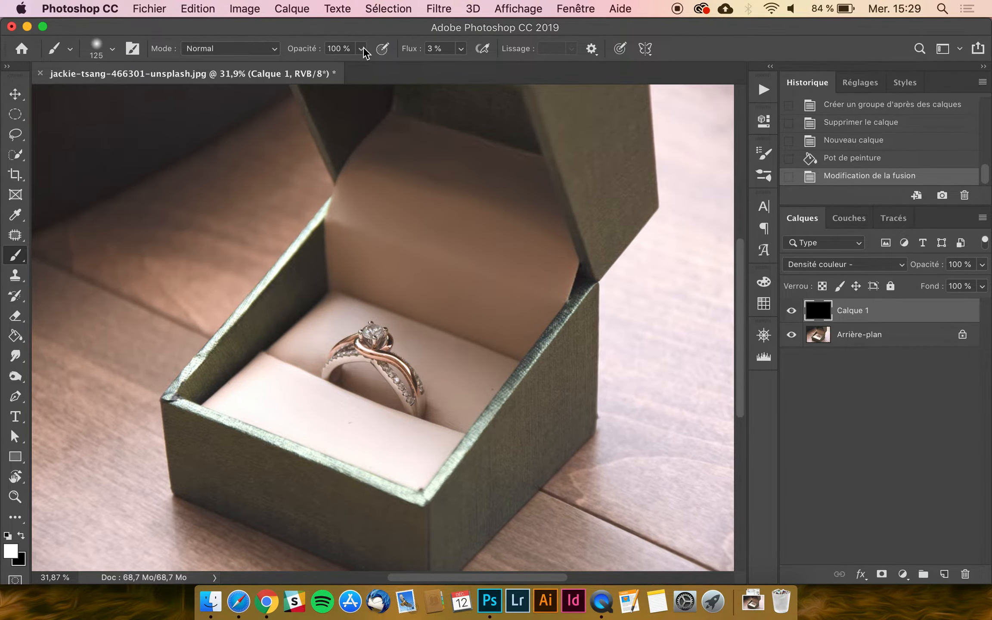
pyautogui.scroll(1, 394, 138)
pyautogui.scroll(2, 394, 137)
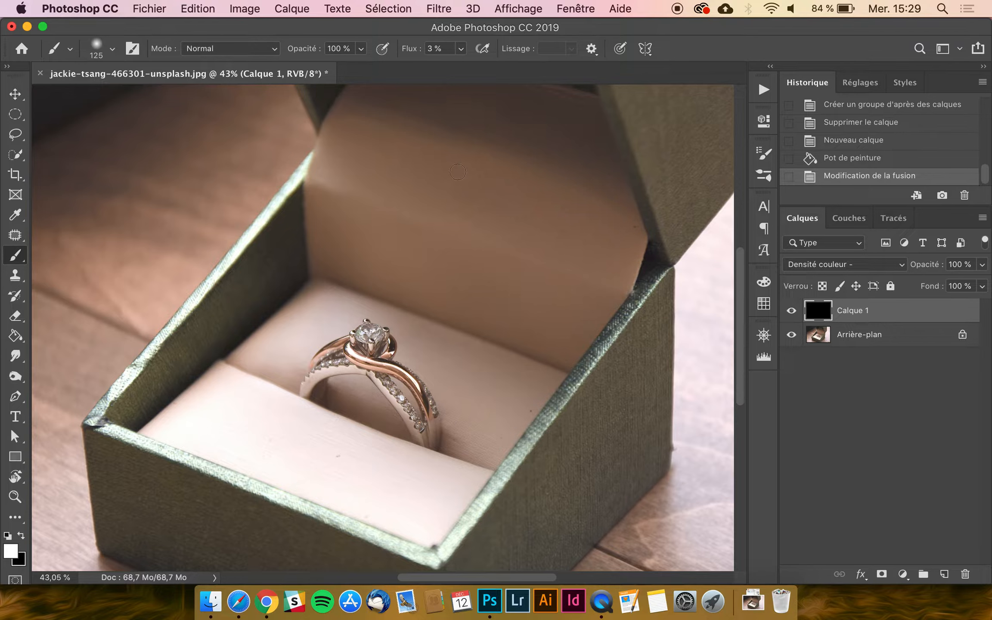
pyautogui.click(436, 48)
pyautogui.write('00')
pyautogui.press('BackSpace')
pyautogui.press('BackSpace')
pyautogui.click(339, 48)
pyautogui.write('3')
pyautogui.click(467, 185)
pyautogui.press('super+z')
# Set the brush opacity to 30%, try strokes on the lining behind the ring, and undo them.
pyautogui.click(352, 46)
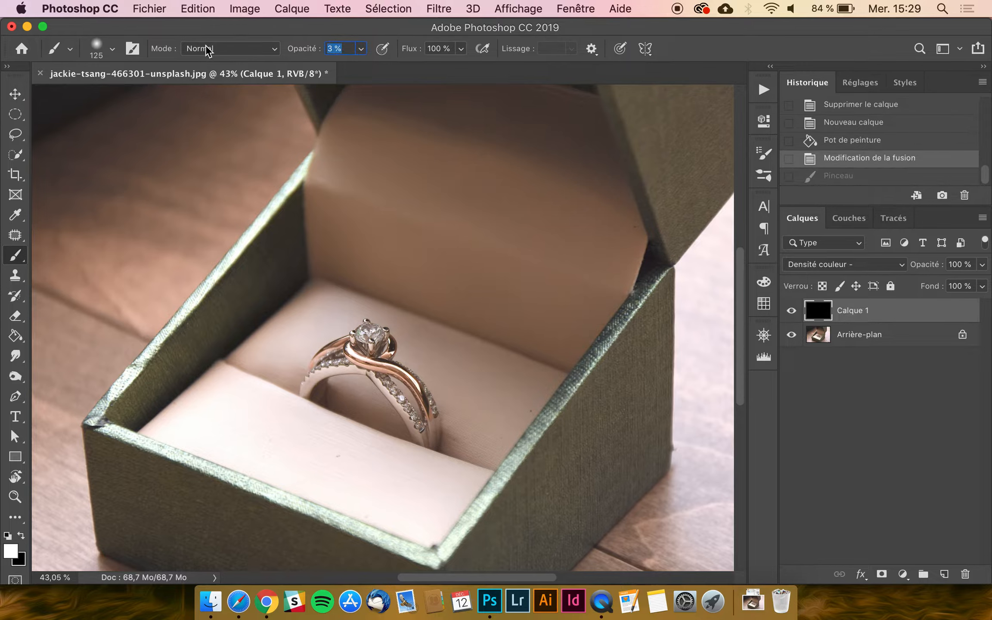
pyautogui.write('30')
pyautogui.press('Return')
pyautogui.moveTo(431, 200)
pyautogui.mouseDown()
pyautogui.moveTo(418, 229)
pyautogui.moveTo(467, 224)
pyautogui.moveTo(459, 194)
pyautogui.moveTo(419, 202)
pyautogui.moveTo(443, 218)
pyautogui.moveTo(459, 202)
pyautogui.moveTo(436, 195)
pyautogui.moveTo(453, 210)
pyautogui.moveTo(429, 196)
pyautogui.moveTo(444, 207)
pyautogui.moveTo(422, 218)
pyautogui.moveTo(449, 204)
pyautogui.moveTo(443, 221)
pyautogui.moveTo(443, 199)
pyautogui.moveTo(459, 224)
pyautogui.moveTo(427, 206)
pyautogui.moveTo(452, 201)
pyautogui.moveTo(440, 224)
pyautogui.moveTo(443, 202)
pyautogui.moveTo(433, 225)
pyautogui.moveTo(430, 208)
pyautogui.moveTo(446, 199)
pyautogui.moveTo(425, 222)
pyautogui.moveTo(454, 212)
pyautogui.moveTo(448, 225)
pyautogui.moveTo(433, 209)
pyautogui.mouseUp()
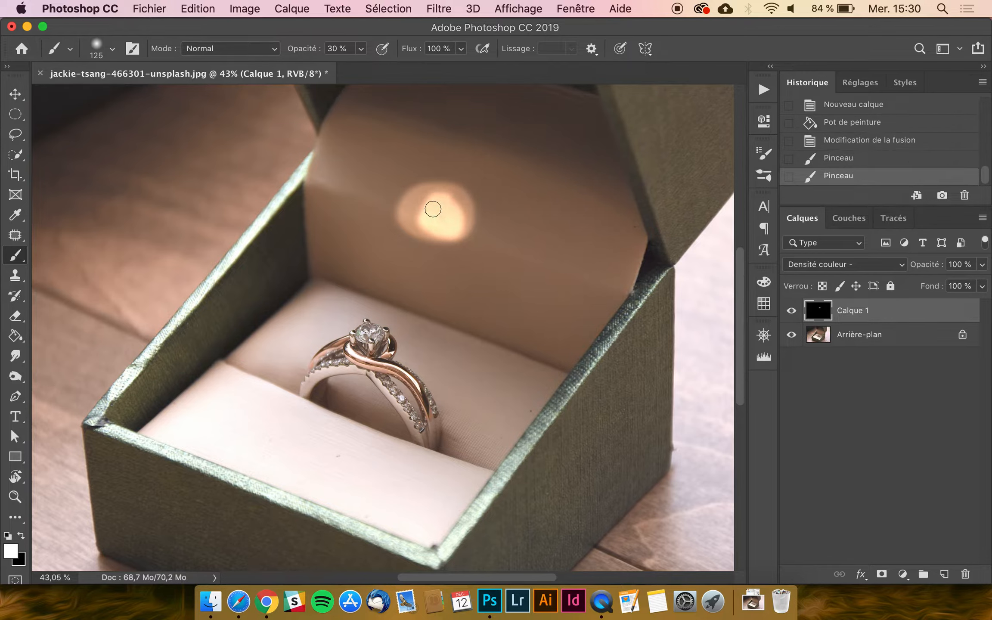
pyautogui.press('super+z')
pyautogui.press('super+z')
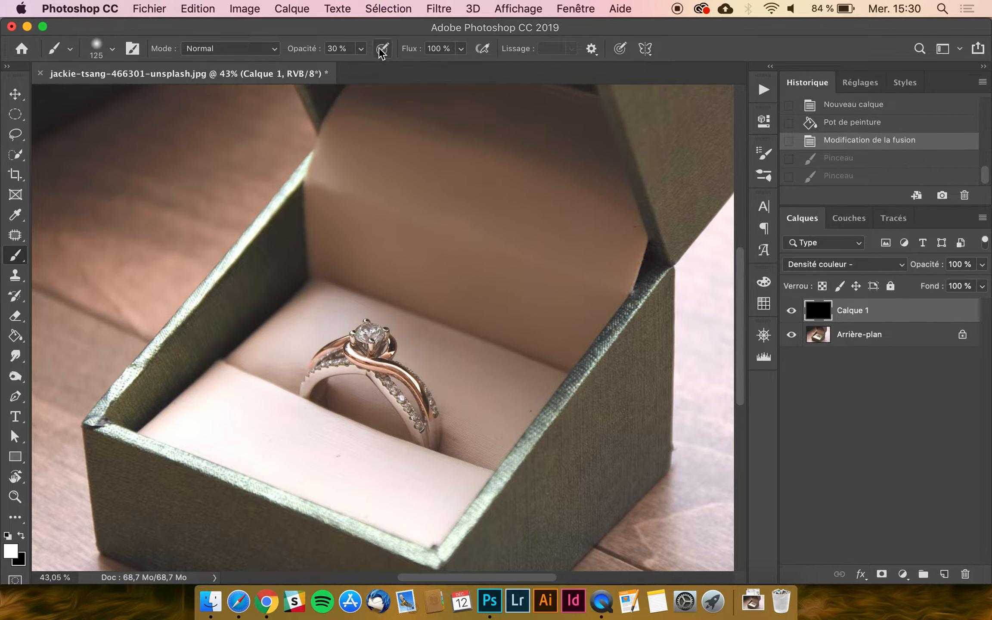
# Set the brush to 100% opacity and 3% flow, and undo a test stroke on the lining.
pyautogui.click(351, 47)
pyautogui.write('10')
pyautogui.moveTo(447, 47); pyautogui.dragTo(246, 49)
pyautogui.write('3')
pyautogui.press('Return')
pyautogui.moveTo(478, 180)
pyautogui.mouseDown()
pyautogui.moveTo(455, 177)
pyautogui.moveTo(467, 199)
pyautogui.moveTo(475, 178)
pyautogui.moveTo(439, 192)
pyautogui.moveTo(464, 200)
pyautogui.moveTo(444, 178)
pyautogui.moveTo(452, 208)
pyautogui.moveTo(458, 177)
pyautogui.moveTo(451, 196)
pyautogui.moveTo(472, 176)
pyautogui.moveTo(444, 194)
pyautogui.moveTo(479, 188)
pyautogui.moveTo(451, 189)
pyautogui.moveTo(466, 181)
pyautogui.moveTo(464, 201)
pyautogui.moveTo(453, 184)
pyautogui.moveTo(474, 199)
pyautogui.moveTo(444, 205)
pyautogui.mouseUp()
pyautogui.press('super+z')
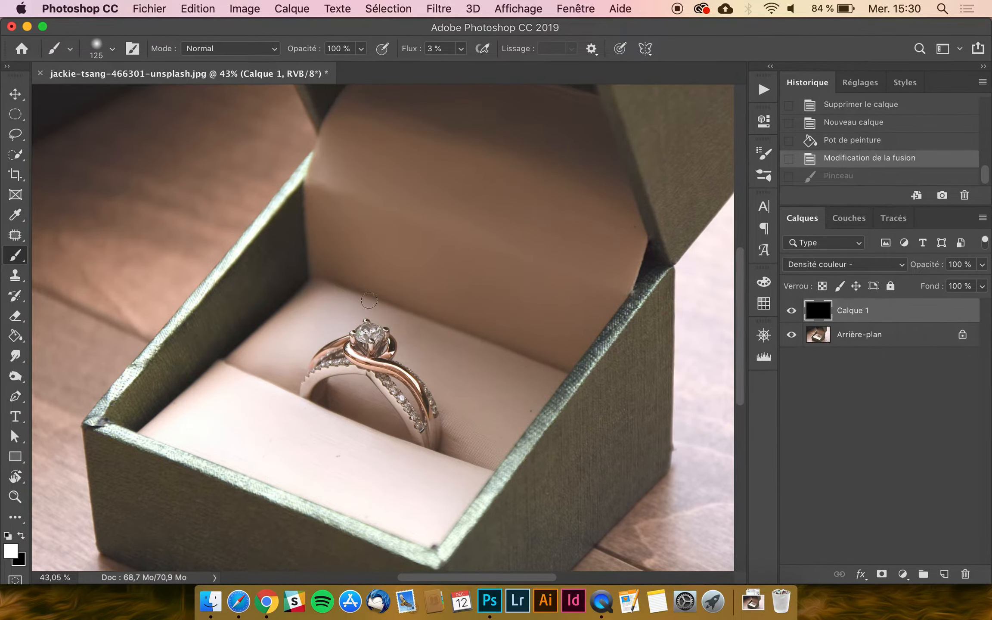
# Brighten the ring's central diamond with a 155 px white brush and compare it with Calque 1 hidden and shown.
pyautogui.scroll(3, 369, 300)
pyautogui.keyDown('ctrl'); pyautogui.keyDown('alt'); pyautogui.moveTo(360, 346); pyautogui.dragTo(374, 343); pyautogui.keyUp('alt'); pyautogui.keyUp('ctrl')
pyautogui.scroll(3, 366, 336)
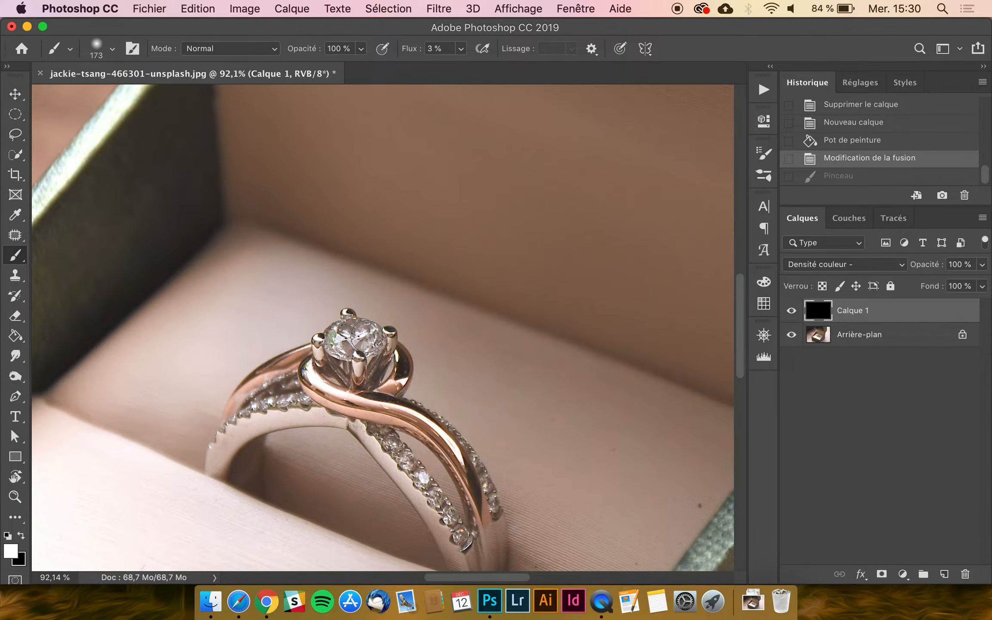
pyautogui.scroll(-2, 368, 301)
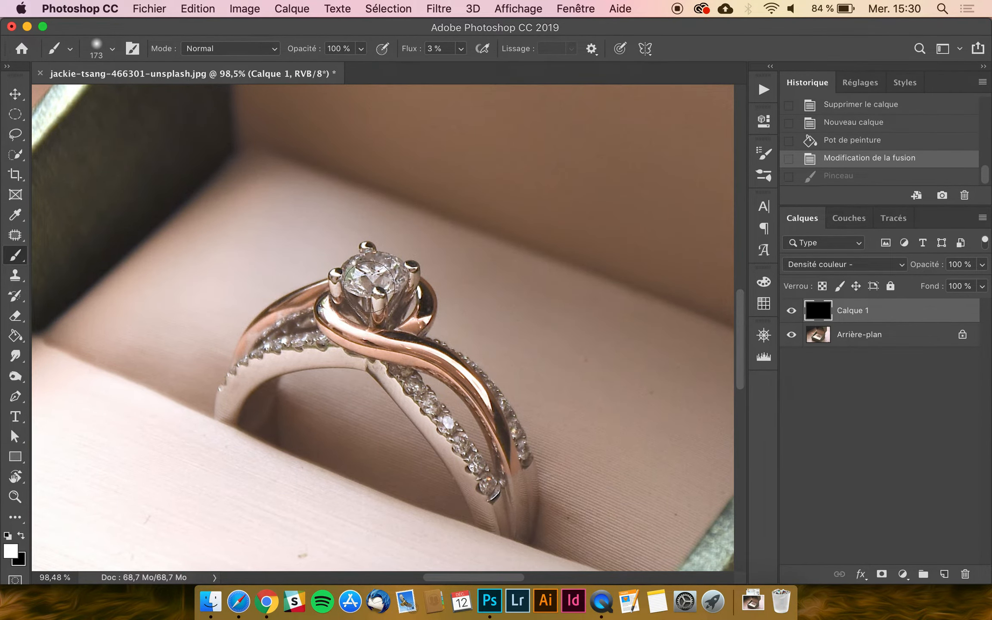
pyautogui.moveTo(372, 287)
pyautogui.keyDown('ctrl'); pyautogui.keyDown('alt'); pyautogui.mouseDown()
pyautogui.moveTo(363, 286)
pyautogui.moveTo(392, 286)
pyautogui.moveTo(347, 287)
pyautogui.moveTo(367, 292)
pyautogui.mouseUp(); pyautogui.keyUp('alt'); pyautogui.keyUp('ctrl')
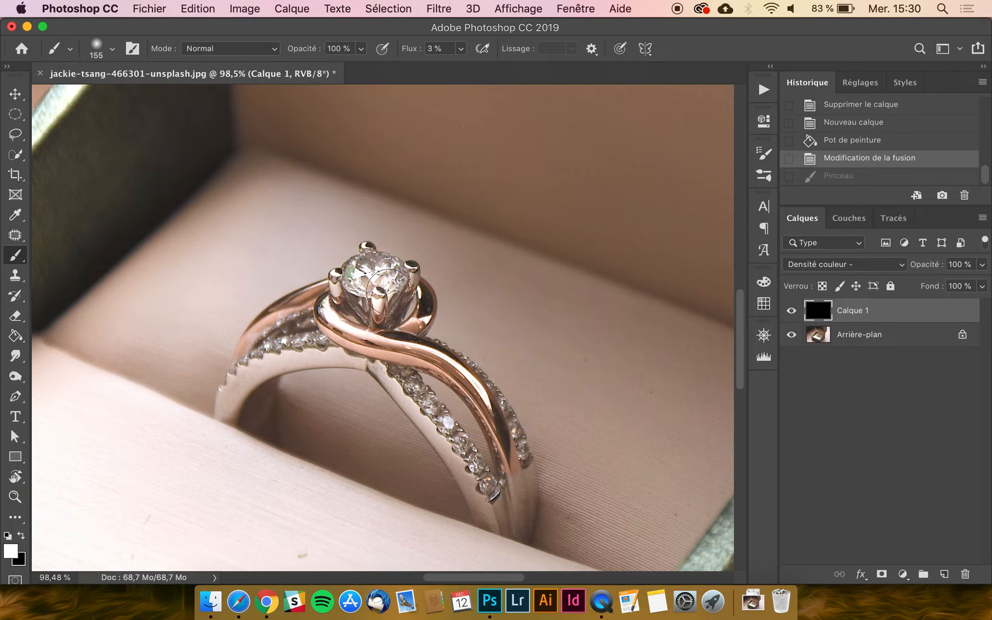
pyautogui.moveTo(367, 300)
pyautogui.mouseDown()
pyautogui.moveTo(392, 278)
pyautogui.moveTo(356, 282)
pyautogui.moveTo(388, 295)
pyautogui.moveTo(372, 276)
pyautogui.mouseUp()
pyautogui.click(792, 310)
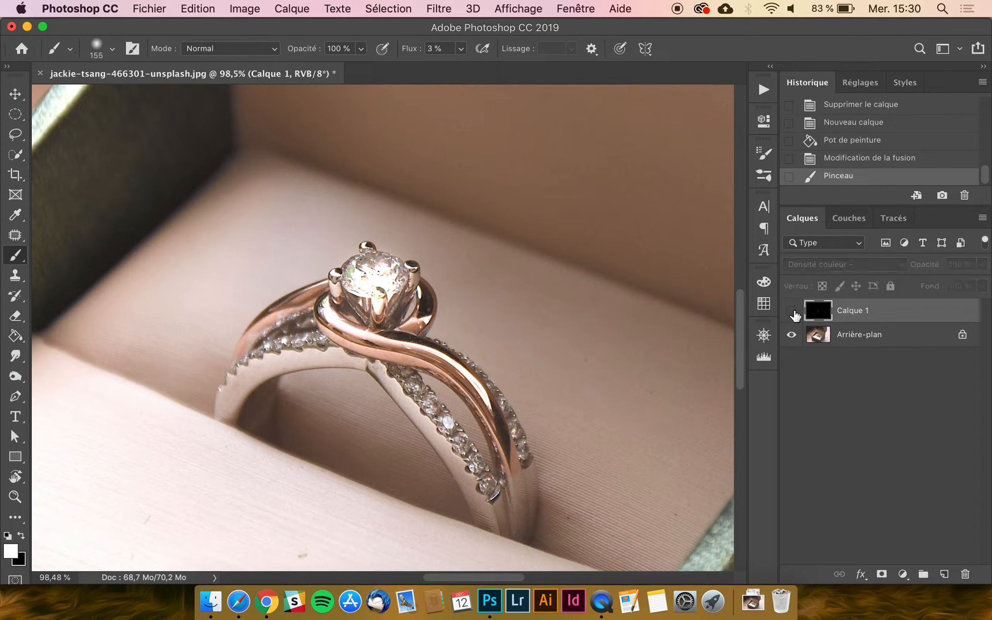
pyautogui.click(792, 310)
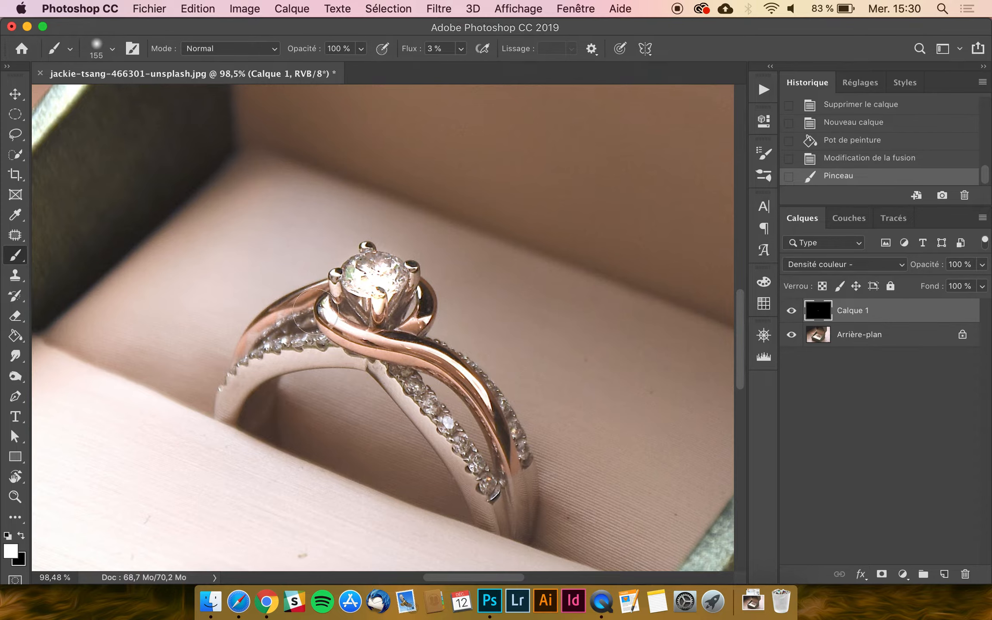
# Paint with a 100 px white brush over the small diamonds and the rose-gold band to brighten them.
pyautogui.moveTo(318, 325)
pyautogui.mouseDown()
pyautogui.moveTo(367, 327)
pyautogui.moveTo(386, 340)
pyautogui.moveTo(366, 340)
pyautogui.mouseUp()
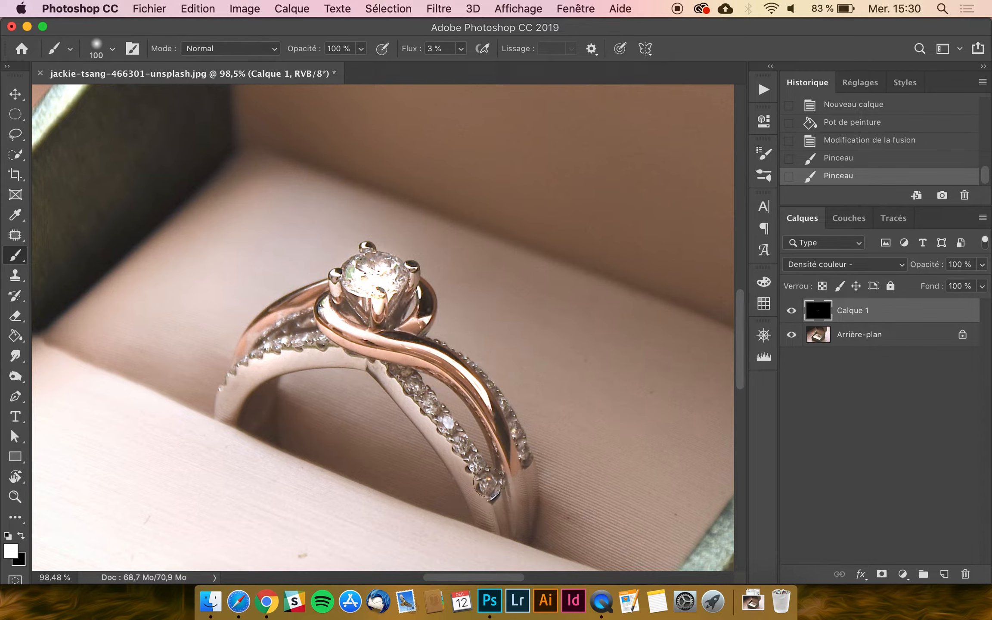
pyautogui.moveTo(488, 482); pyautogui.dragTo(347, 340)
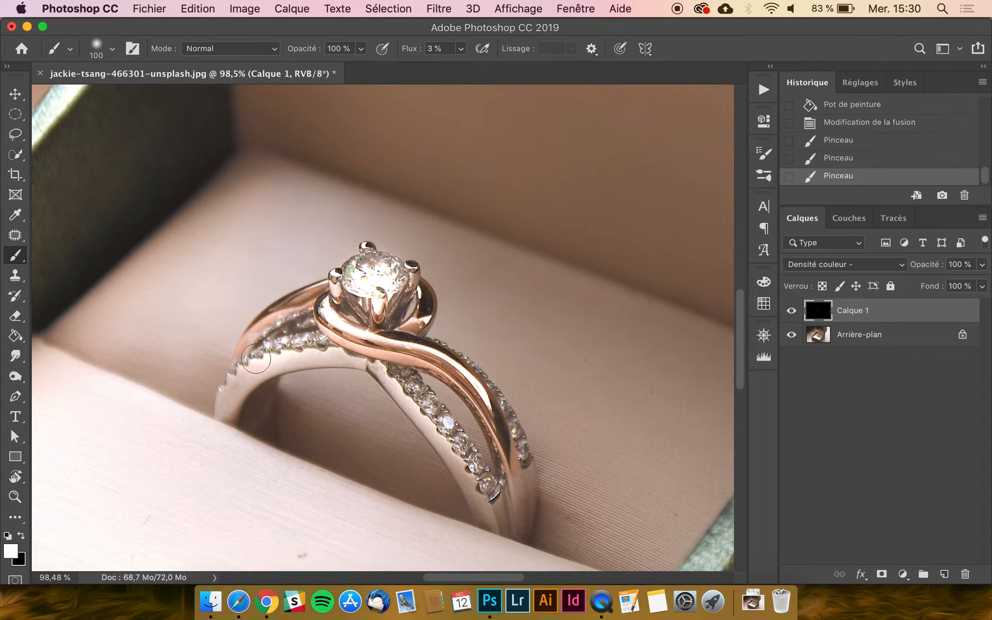
pyautogui.moveTo(256, 358)
pyautogui.mouseDown()
pyautogui.moveTo(226, 388)
pyautogui.moveTo(327, 297)
pyautogui.moveTo(390, 297)
pyautogui.mouseUp()
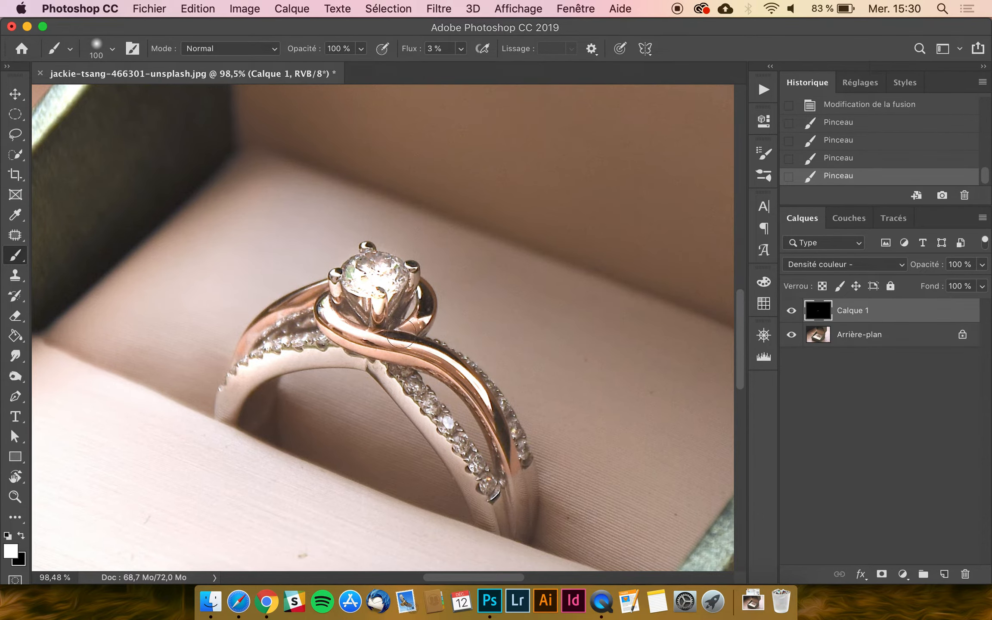
pyautogui.moveTo(400, 334); pyautogui.dragTo(379, 328)
# Try white brush strokes on the box lining behind the ring and undo them.
pyautogui.scroll(-3, 385, 331)
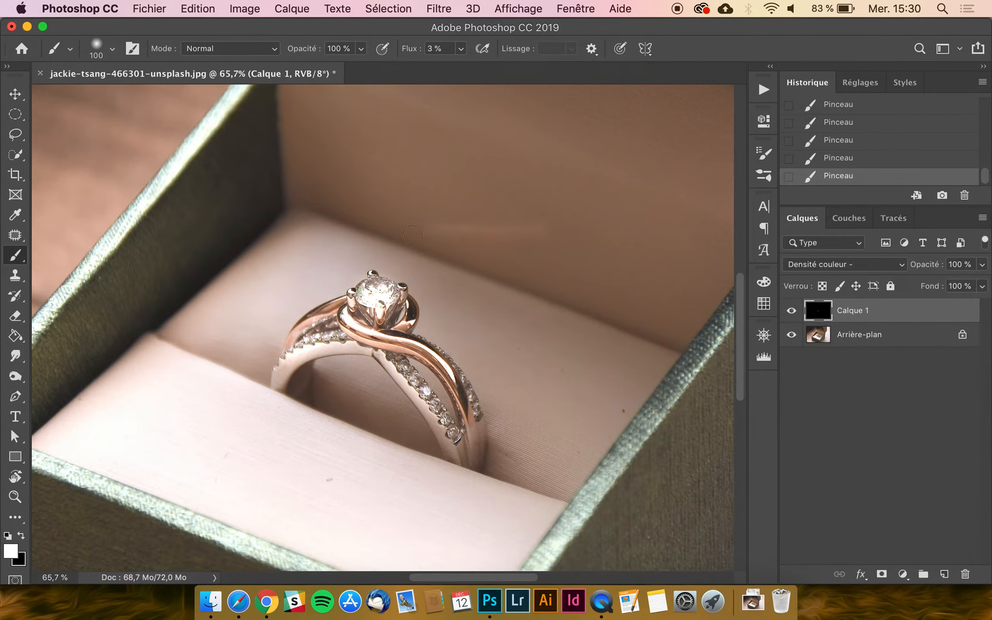
pyautogui.moveTo(411, 244); pyautogui.dragTo(543, 217)
pyautogui.press('super+z')
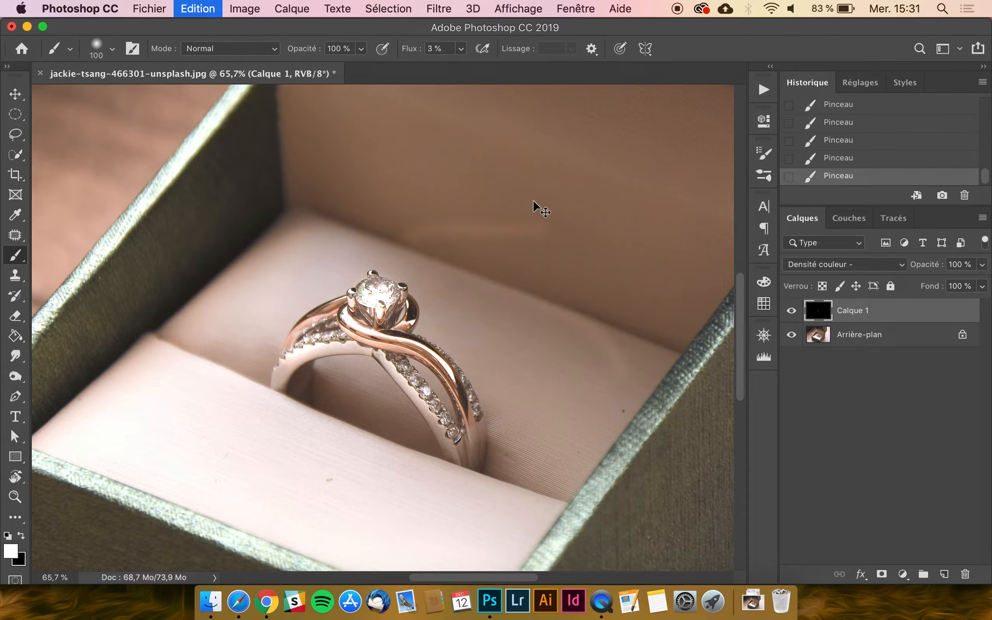
pyautogui.moveTo(474, 348)
pyautogui.mouseDown()
pyautogui.moveTo(495, 357)
pyautogui.moveTo(444, 334)
pyautogui.mouseUp()
pyautogui.press('super+z')
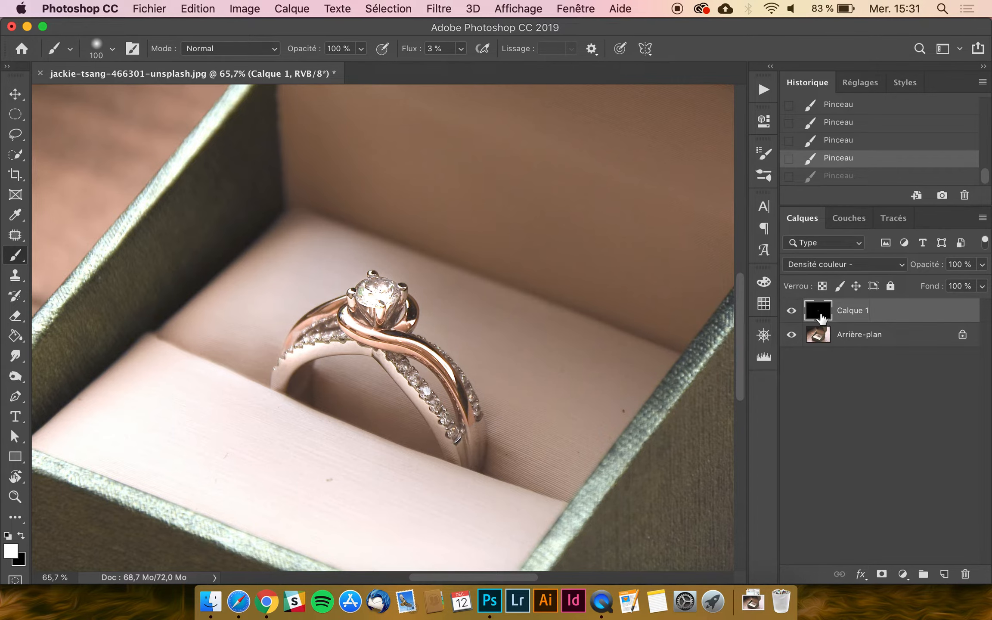
# Compare the ring before and after brightening by hiding and showing Calque 1.
pyautogui.click(792, 311)
pyautogui.click(792, 311)
pyautogui.scroll(-5, 539, 297)
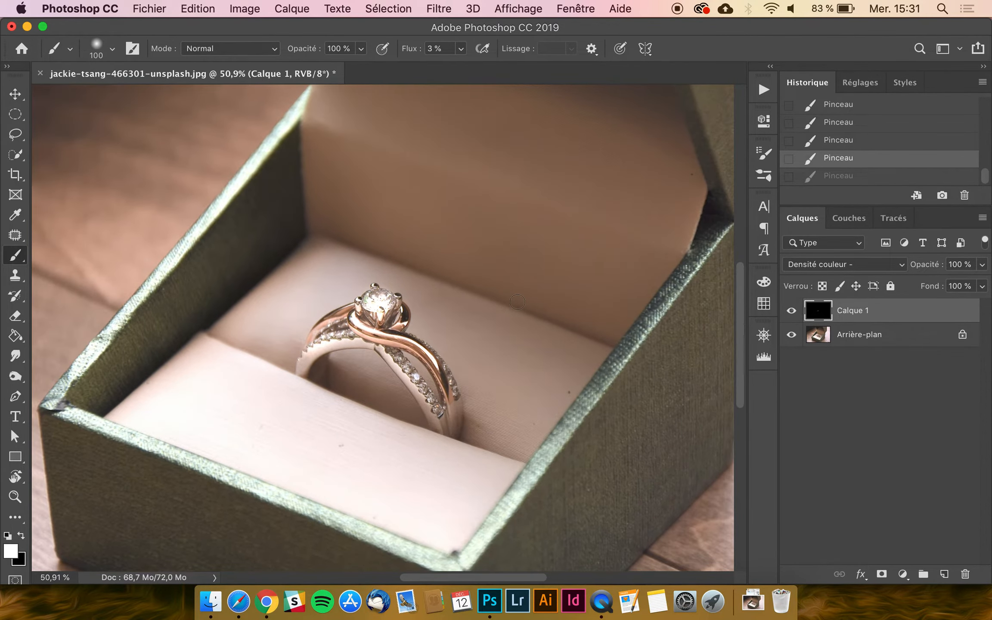
pyautogui.scroll(3, 517, 302)
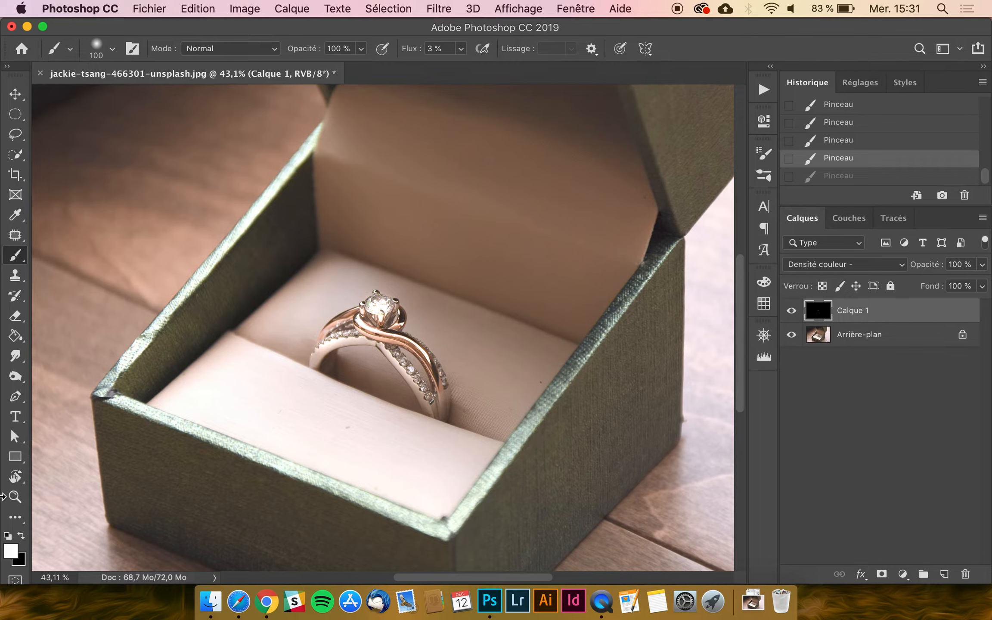
# Try black as the brush colour on the box lining, undo the stroke, and restore white as the foreground colour.
pyautogui.click(20, 536)
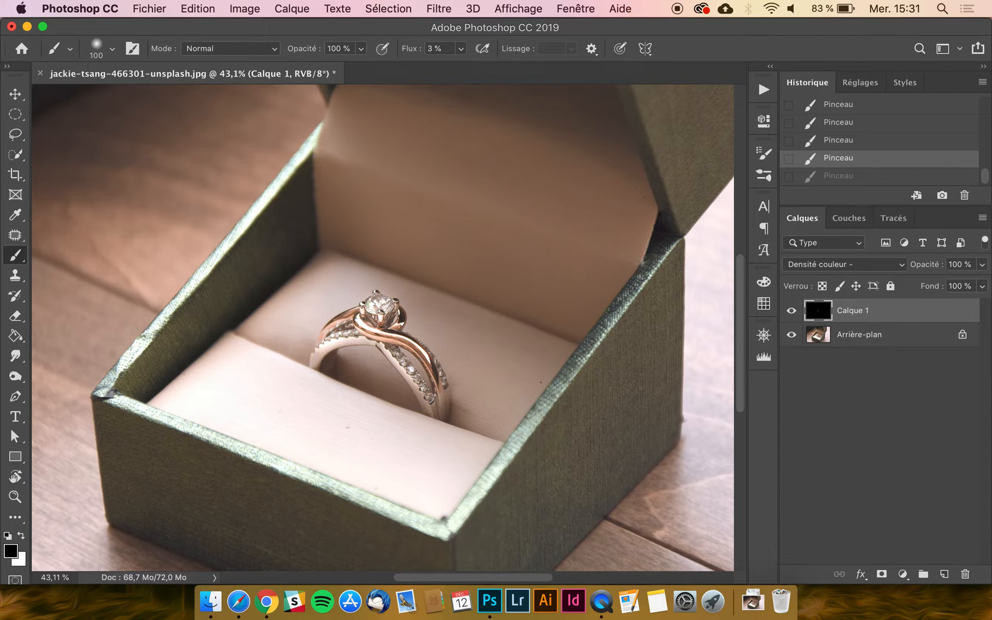
pyautogui.press('super+shift+z')
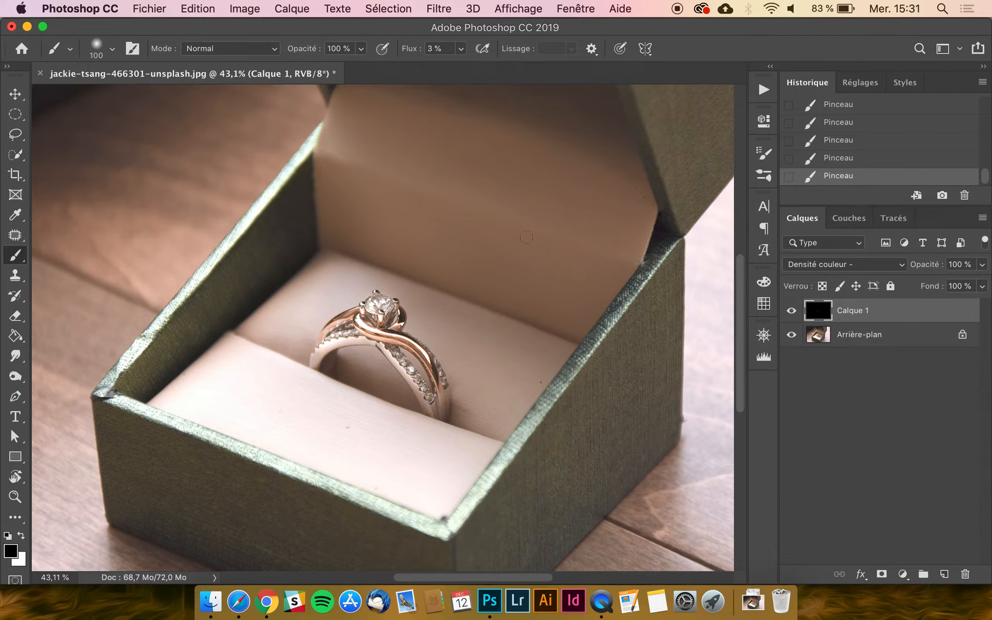
pyautogui.press('super+z')
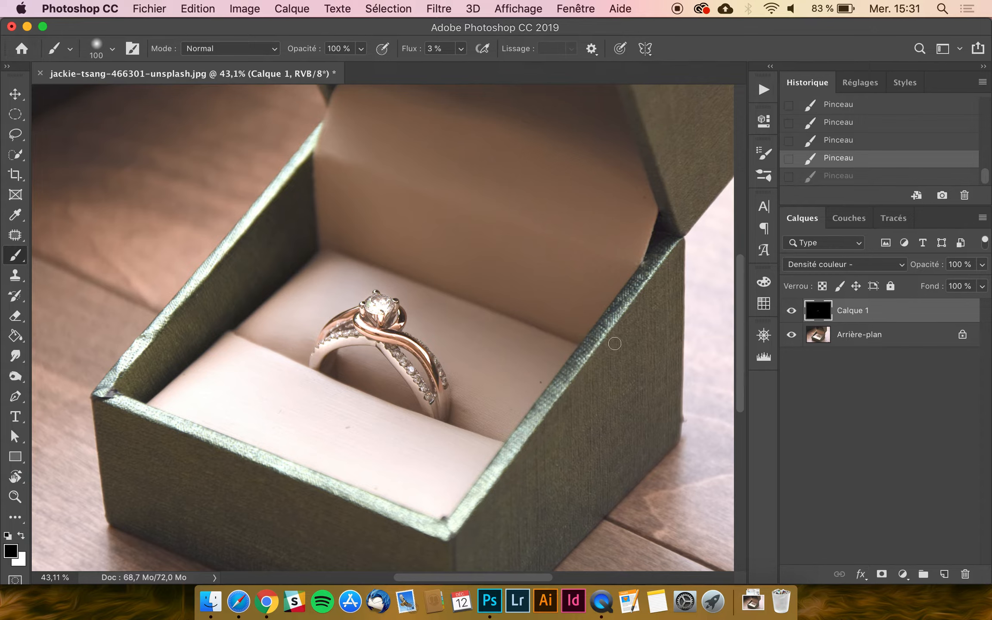
pyautogui.press('x')
# Add a new layer above Calque 1, filled with black and in Densité couleur - blend mode.
pyautogui.click(944, 574)
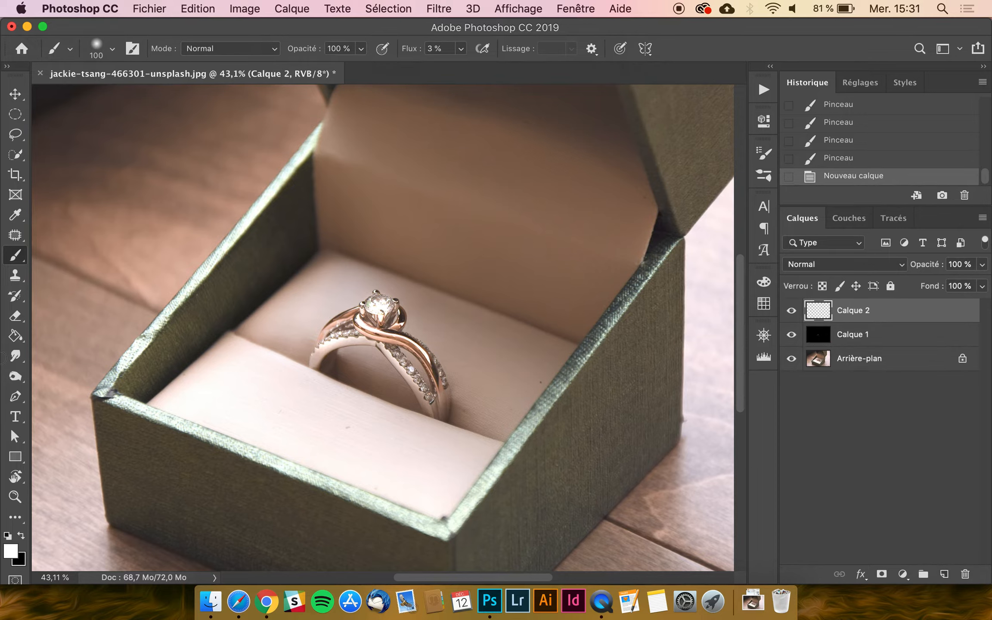
pyautogui.press('x')
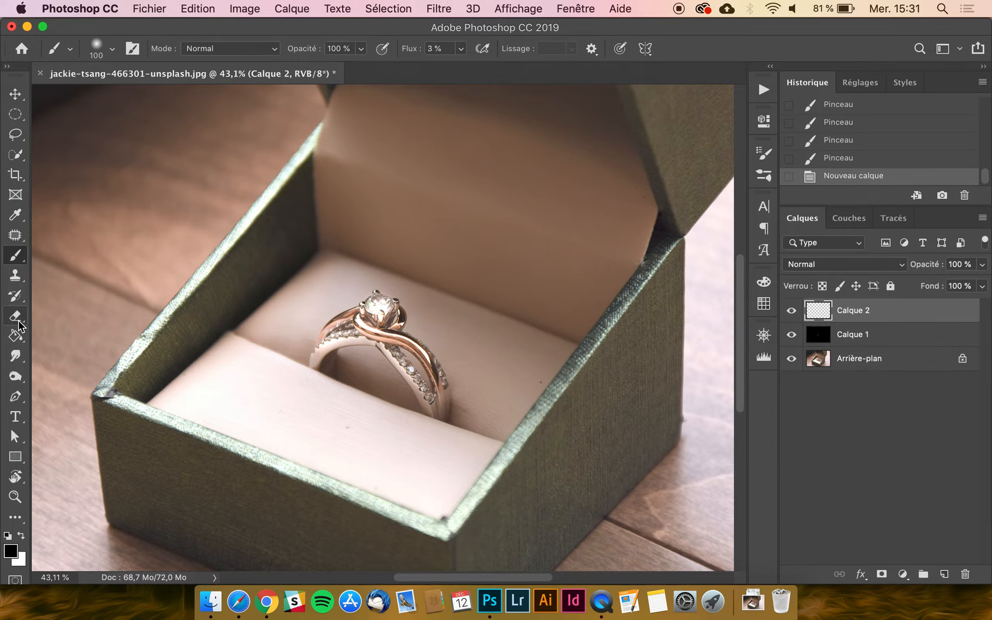
pyautogui.click(19, 338)
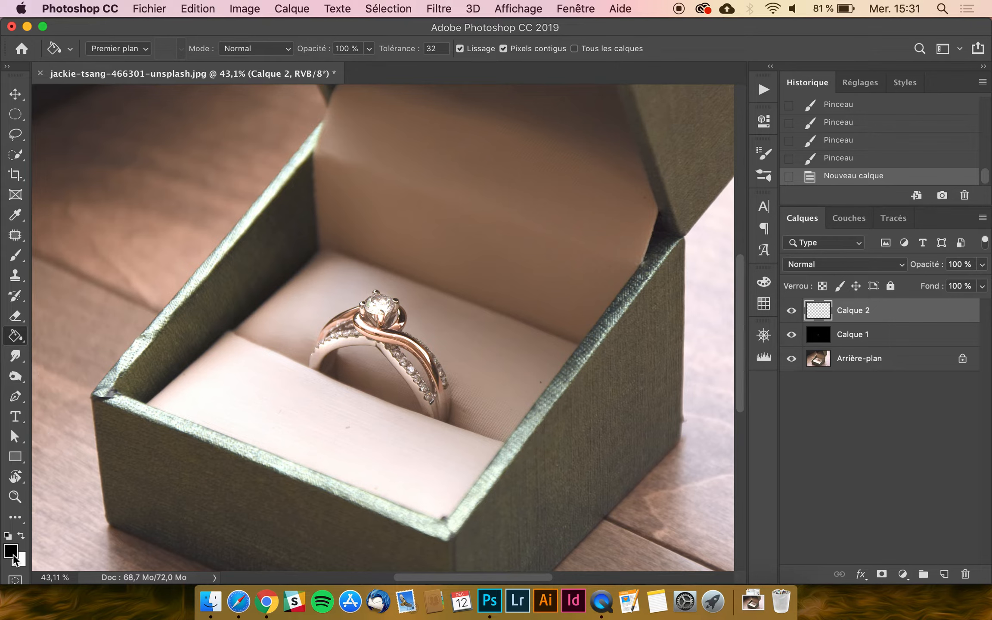
pyautogui.press('x')
pyautogui.press('x')
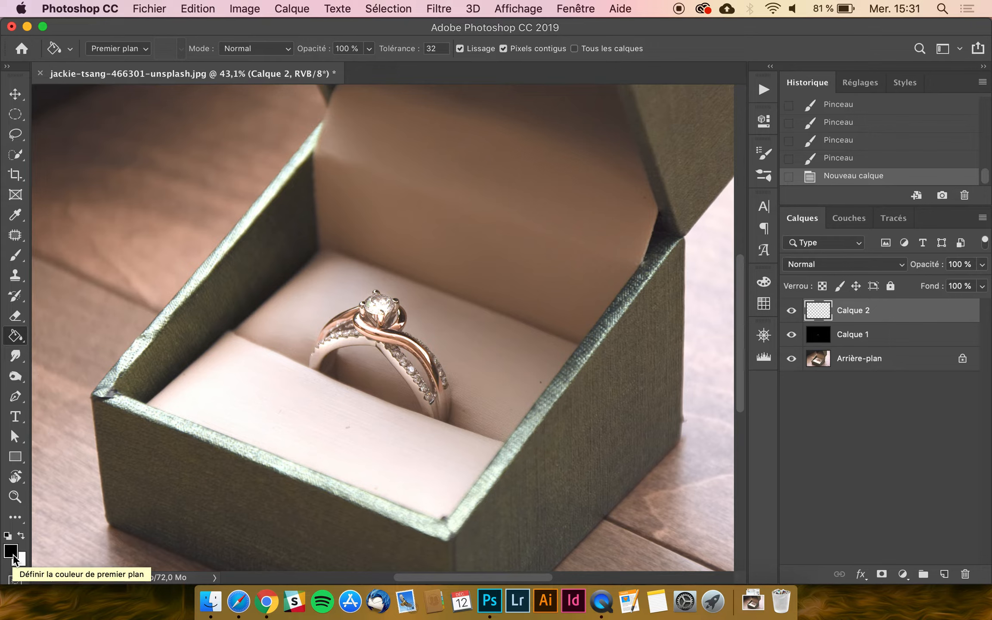
pyautogui.press('x')
pyautogui.press('x')
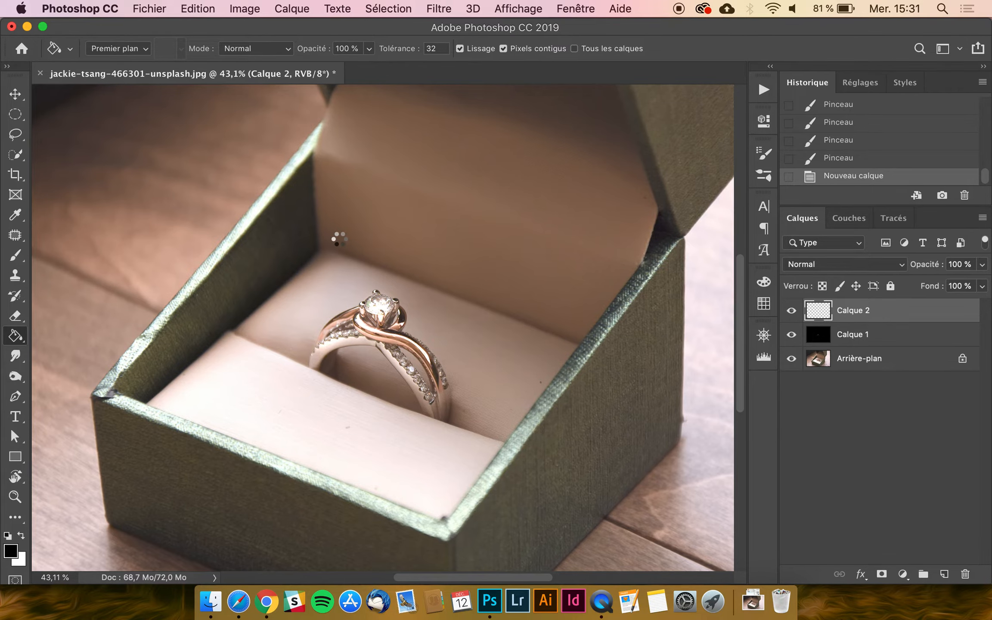
pyautogui.click(339, 240)
pyautogui.click(801, 265)
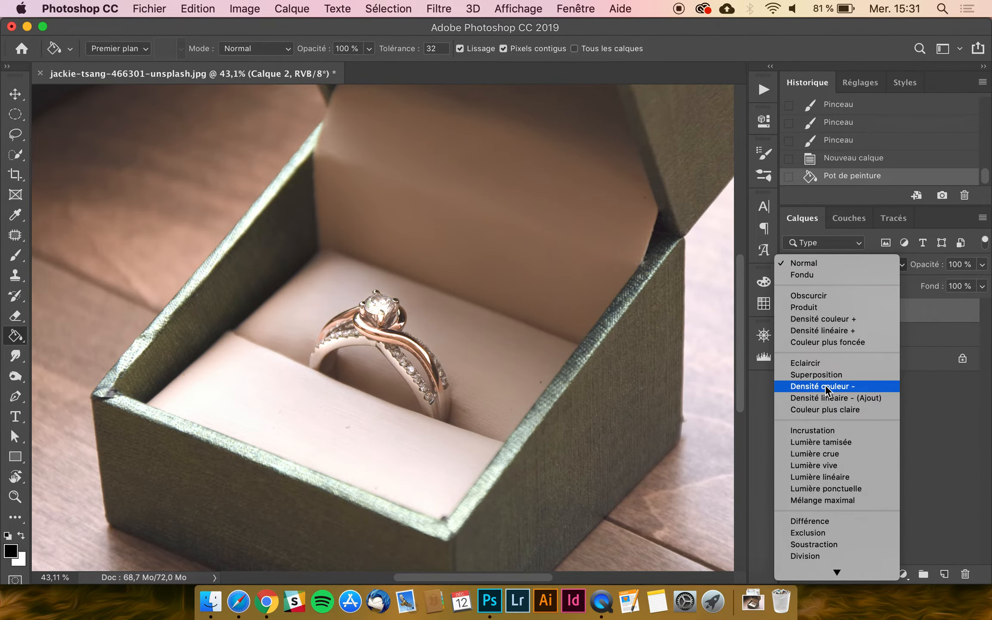
pyautogui.click(823, 387)
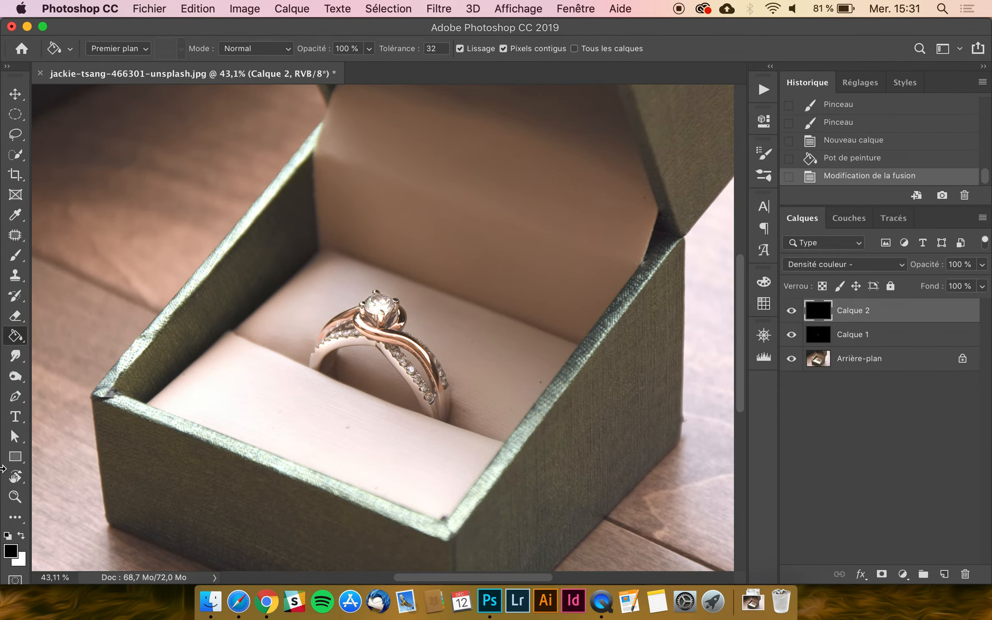
# Paint white over the ring on Calque 2 with a soft 1204 px brush to add a glow.
pyautogui.press('x')
pyautogui.press('b')
pyautogui.moveTo(362, 310); pyautogui.dragTo(549, 293)
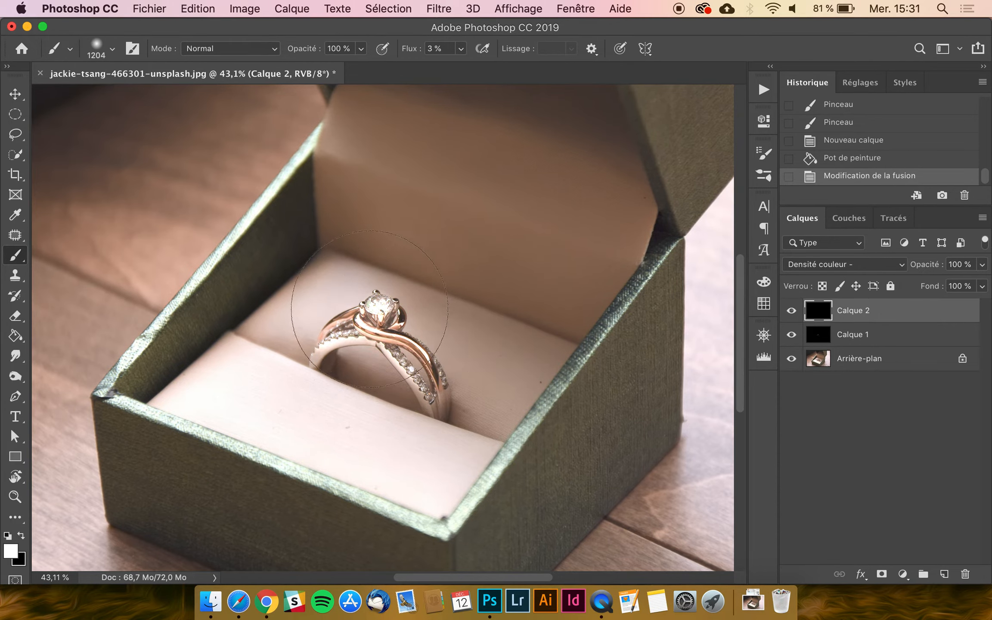
pyautogui.moveTo(372, 329)
pyautogui.mouseDown()
pyautogui.moveTo(385, 305)
pyautogui.moveTo(359, 303)
pyautogui.mouseUp()
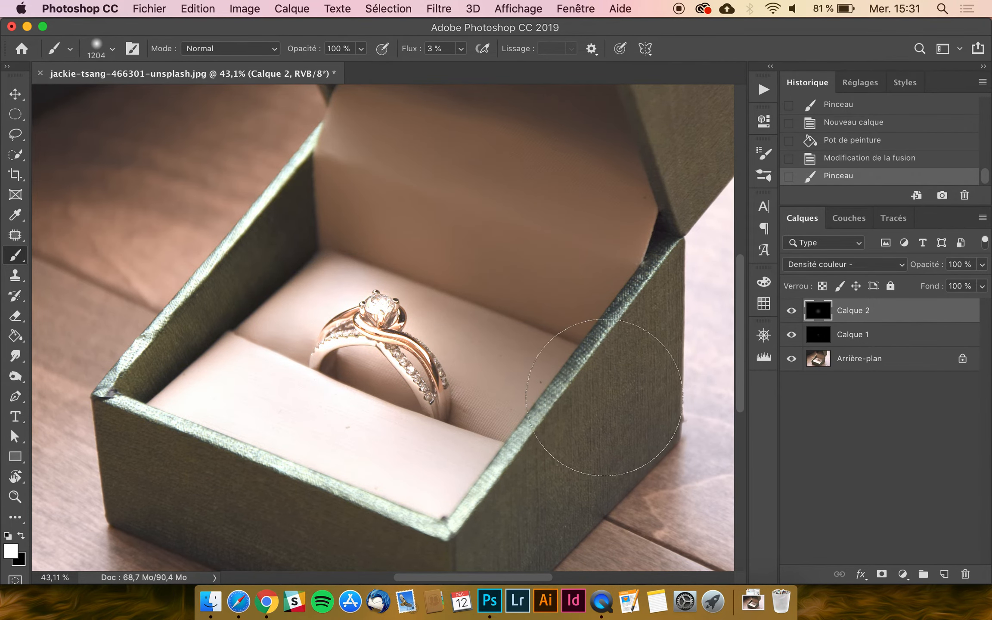
# Compare the ring with and without the glow by hiding and showing Calque 2.
pyautogui.press('super+minus')
pyautogui.click(792, 310)
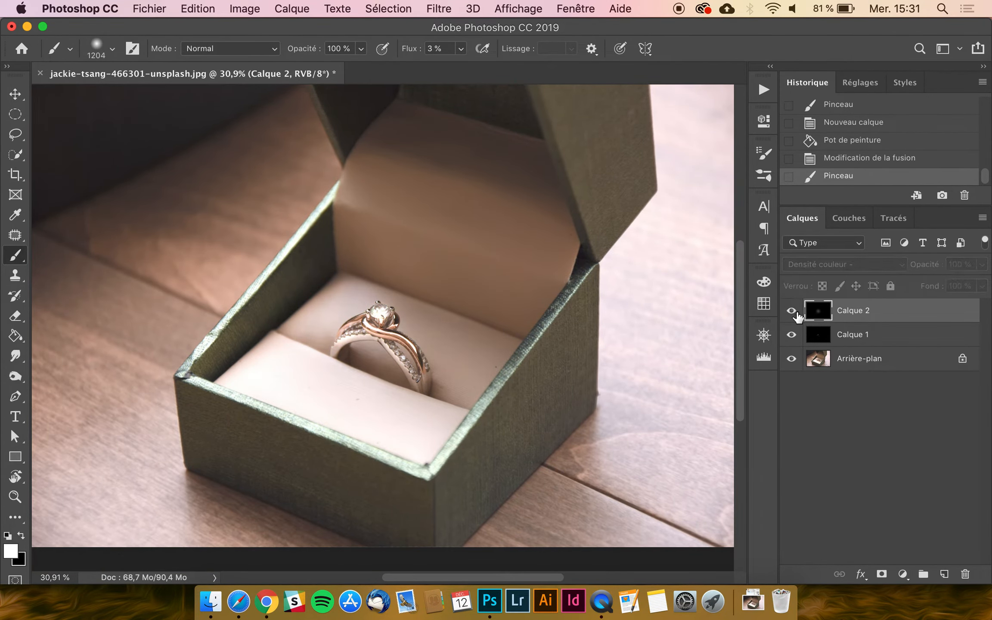
pyautogui.click(793, 311)
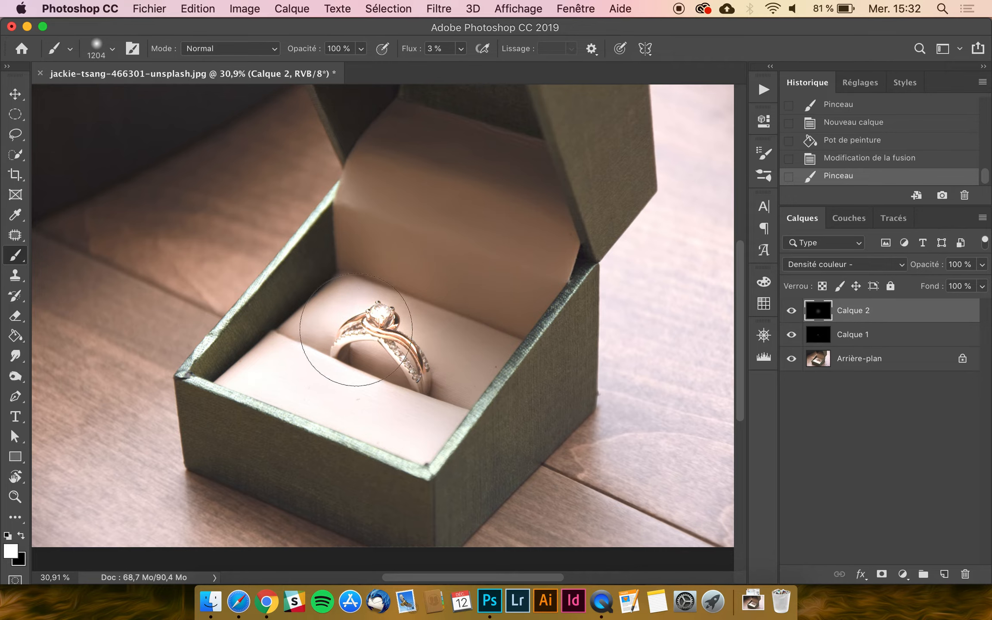
# Replace the last stroke on Calque 2 with two broader white dabs over the ring using a 2210 px brush.
pyautogui.moveTo(357, 323)
pyautogui.mouseDown()
pyautogui.moveTo(379, 339)
pyautogui.moveTo(492, 343)
pyautogui.mouseUp()
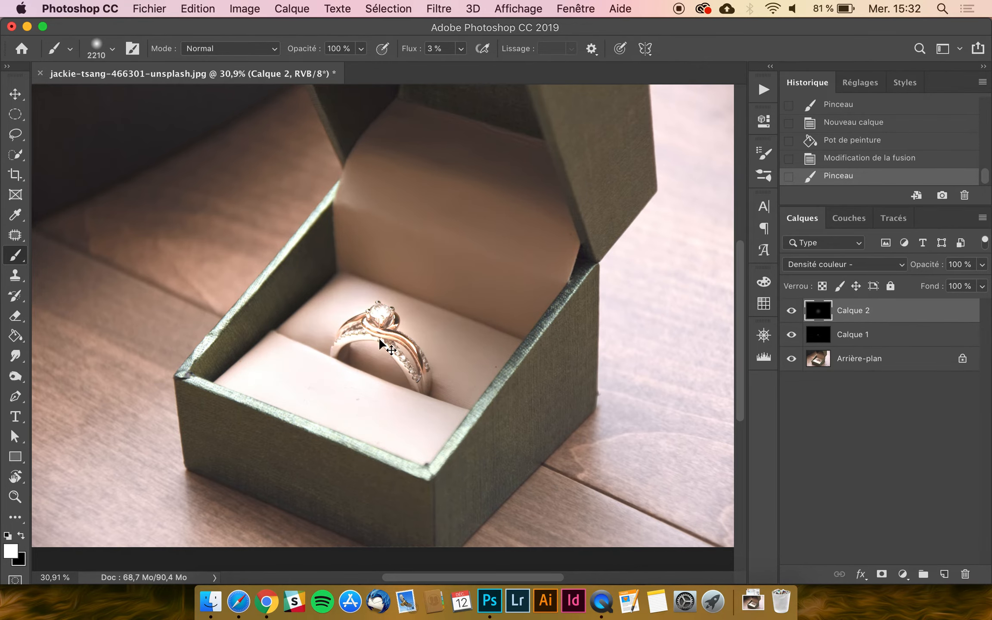
pyautogui.press('super+z')
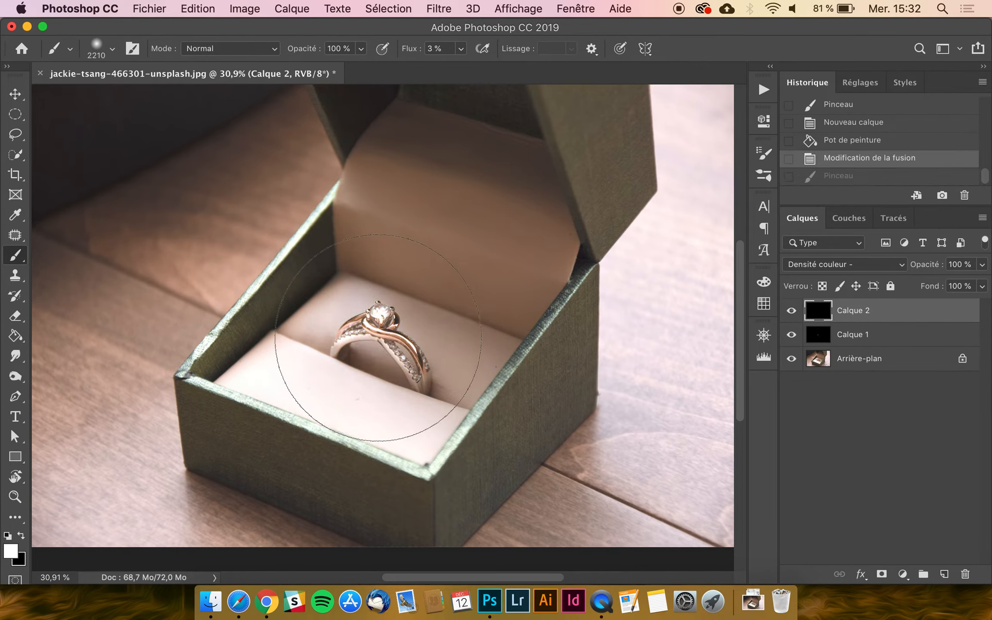
pyautogui.click(387, 338)
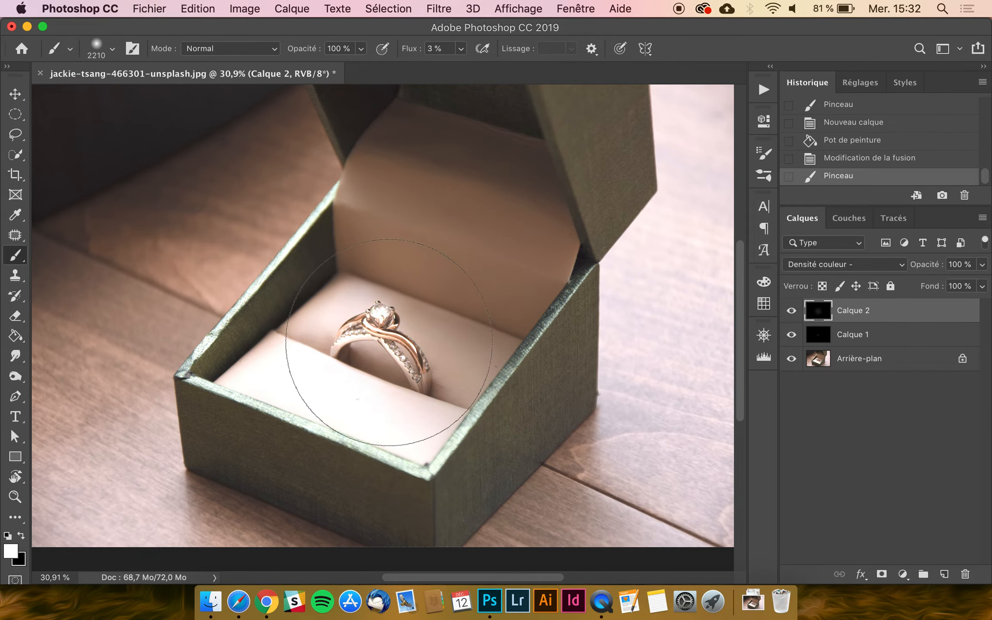
pyautogui.click(387, 342)
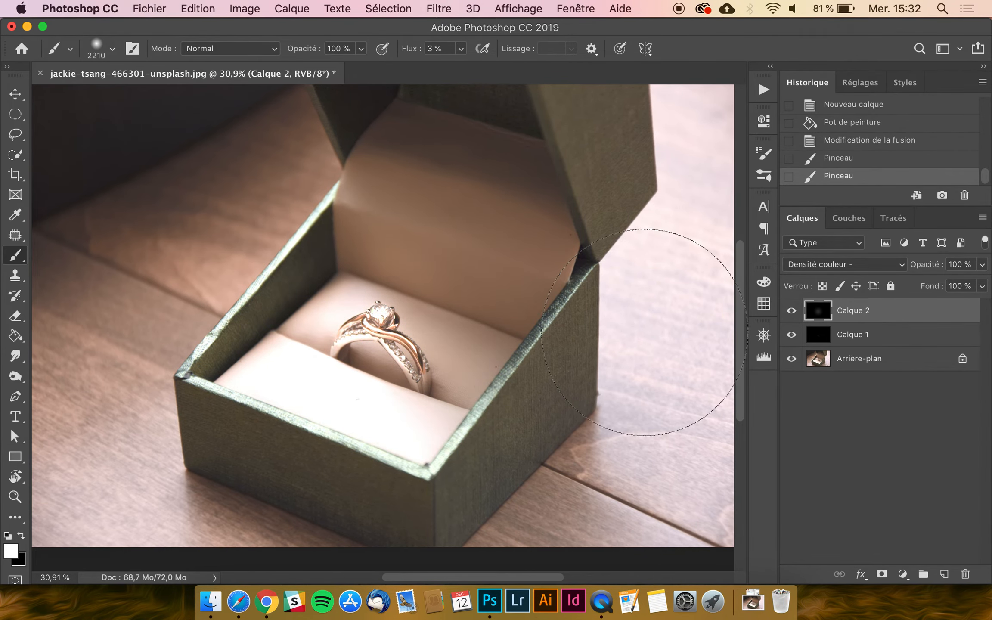
# Check the glow with Calque 2 hidden and shown, and reduce Calque 1's opacity to 72 %.
pyautogui.press('super+plus')
pyautogui.click(944, 333)
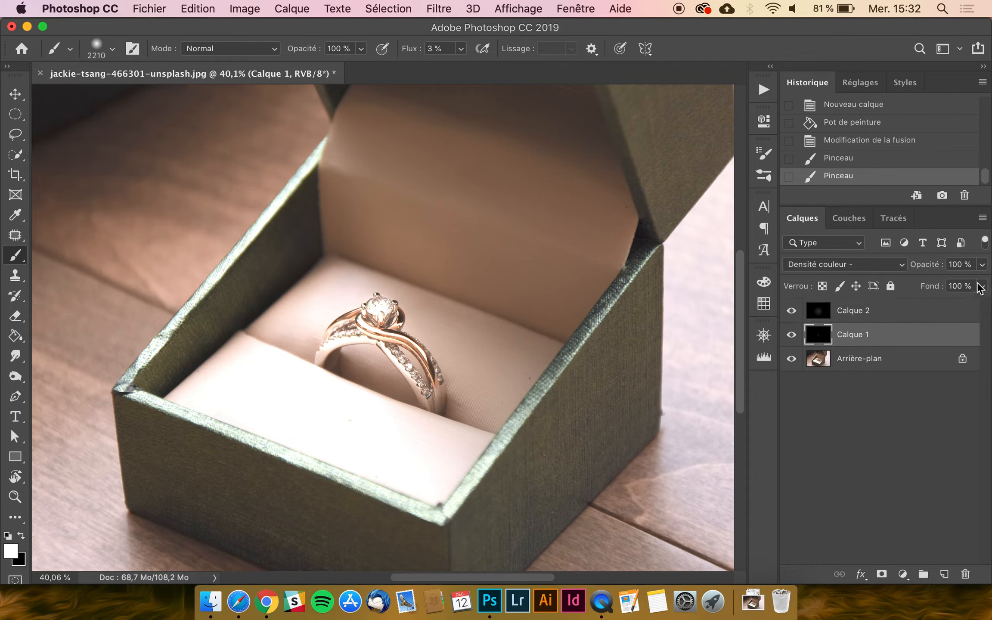
pyautogui.click(792, 310)
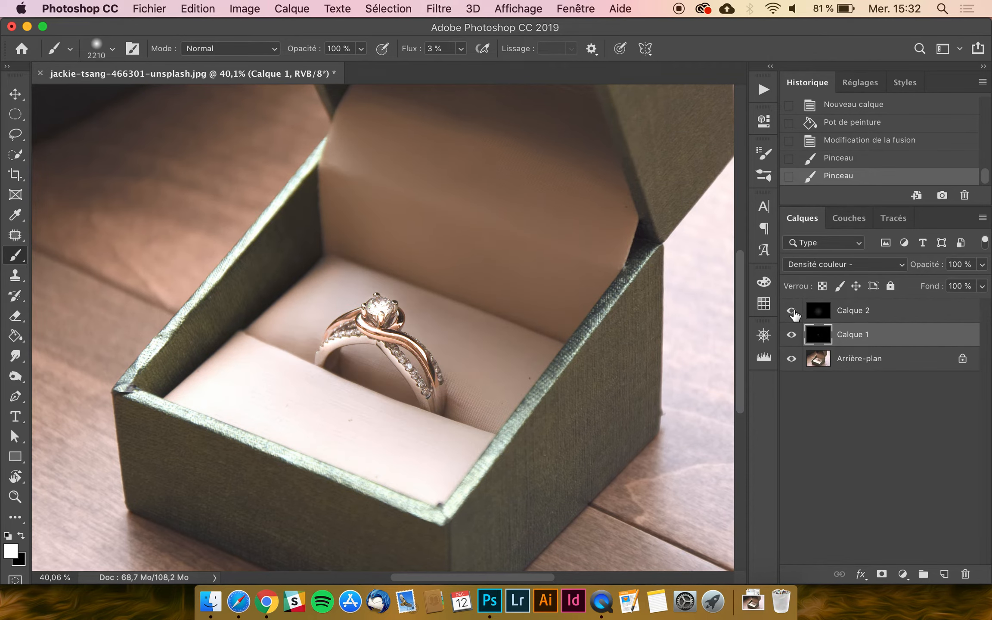
pyautogui.click(791, 310)
pyautogui.click(982, 285)
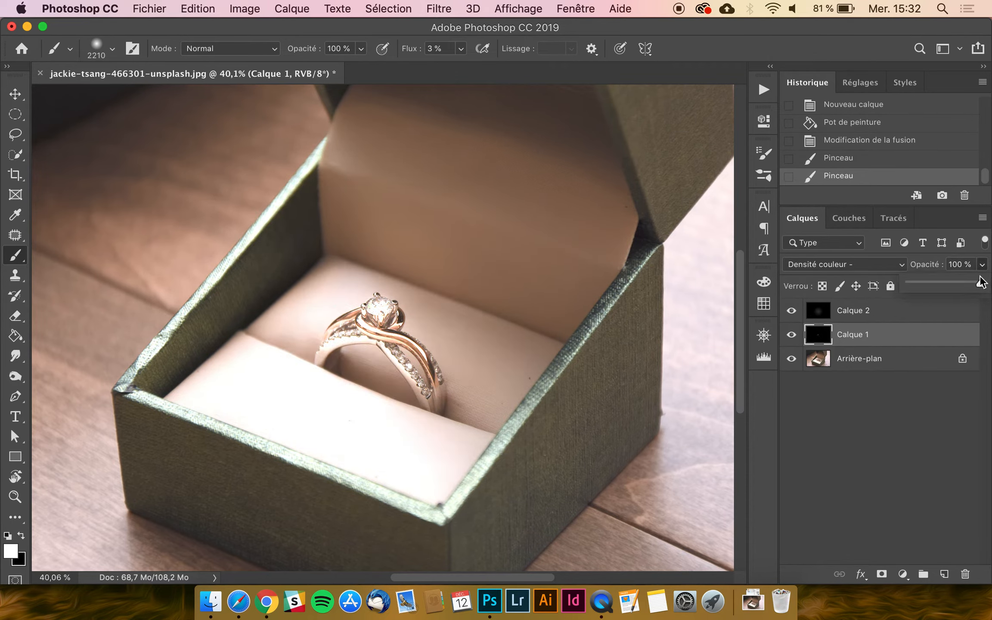
pyautogui.click(966, 284)
pyautogui.moveTo(966, 285); pyautogui.dragTo(960, 285)
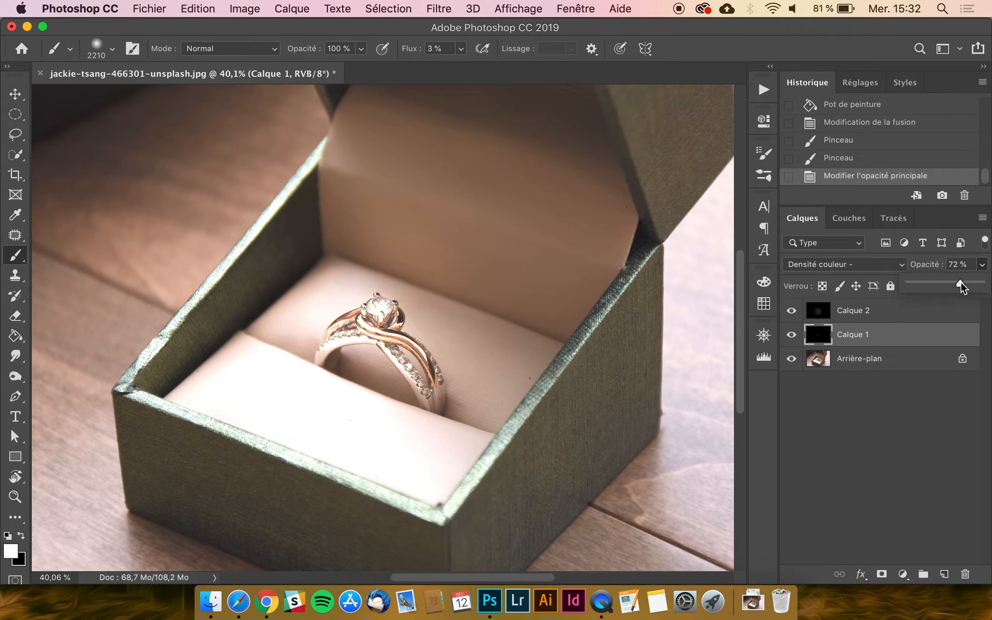
# Group Calque 2 and Calque 1 together.
pyautogui.click(881, 316)
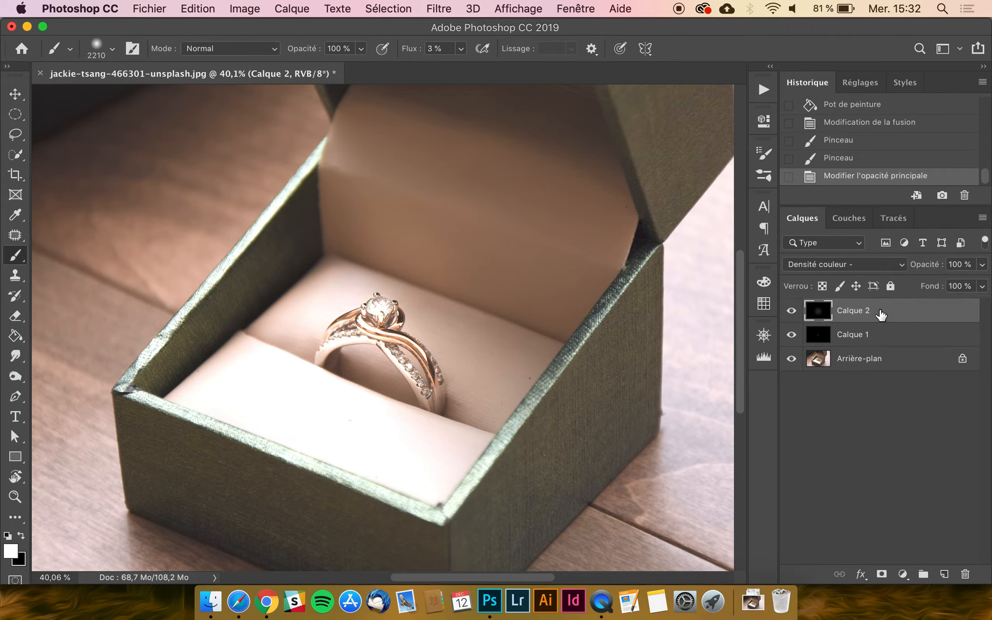
pyautogui.keyDown('shift'); pyautogui.click(876, 339); pyautogui.keyUp('shift')
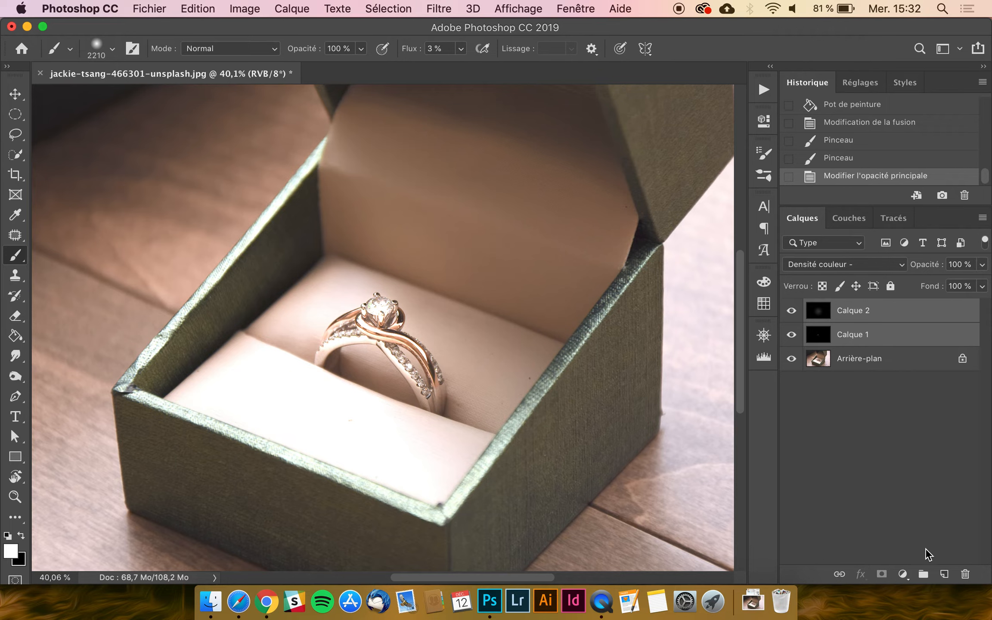
pyautogui.click(923, 574)
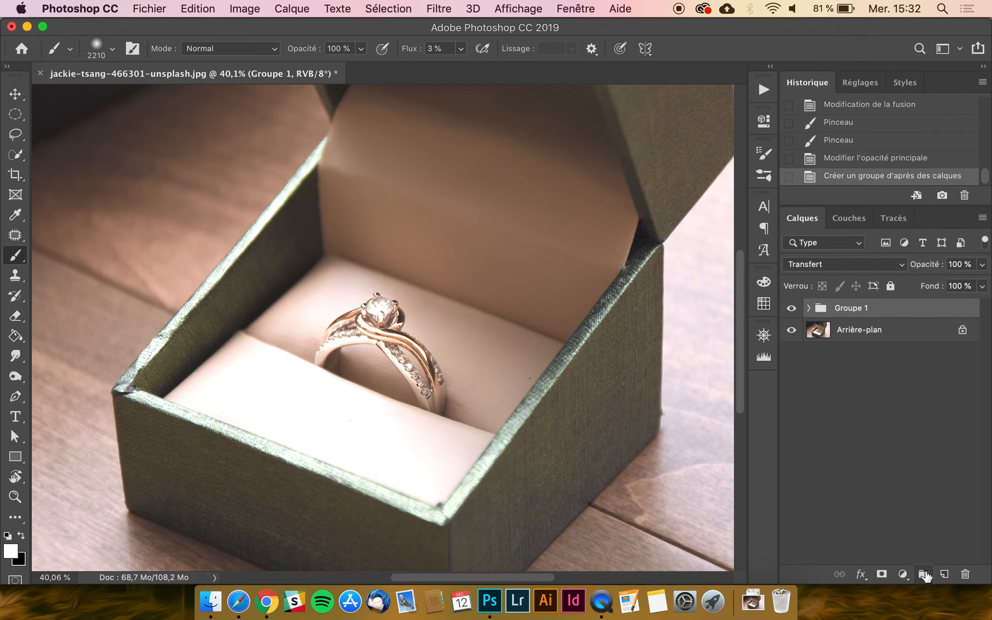
# Compare the photo with the layer group hidden and shown, and examine the whole image.
pyautogui.click(791, 309)
pyautogui.click(792, 309)
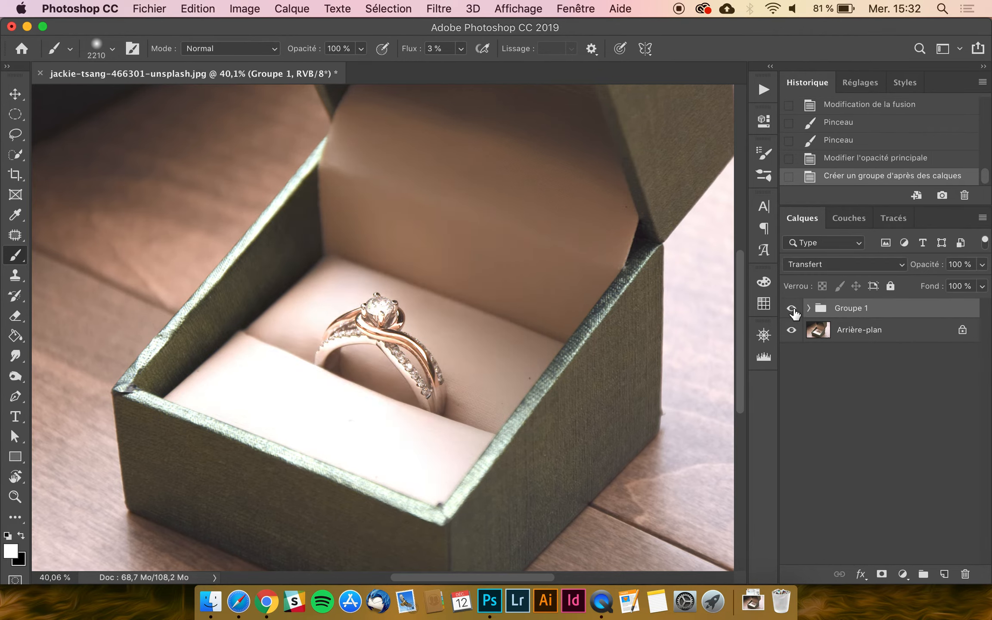
pyautogui.click(792, 308)
pyautogui.click(15, 94)
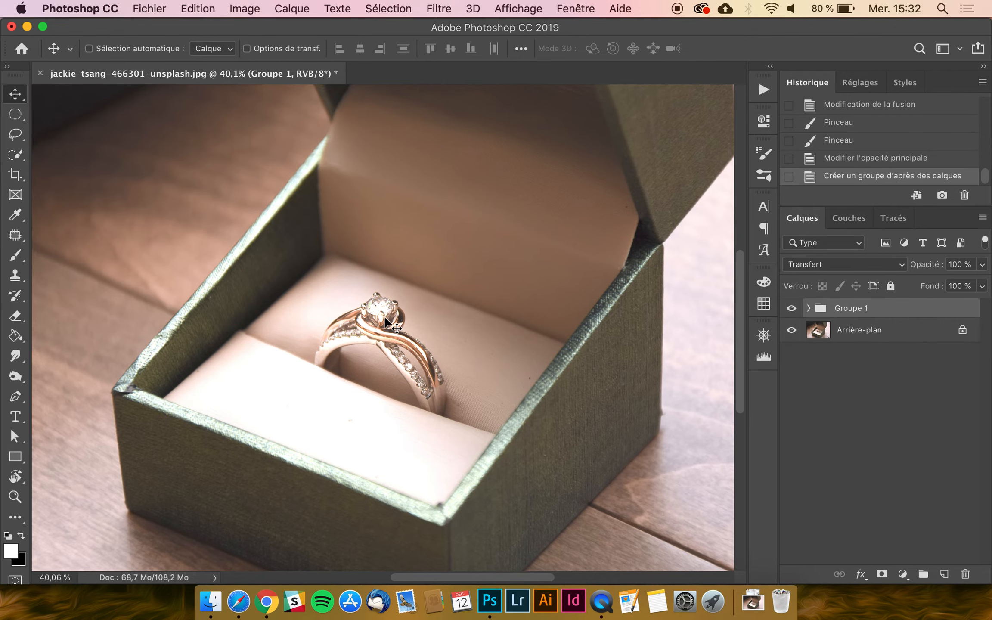
pyautogui.scroll(-5, 383, 317)
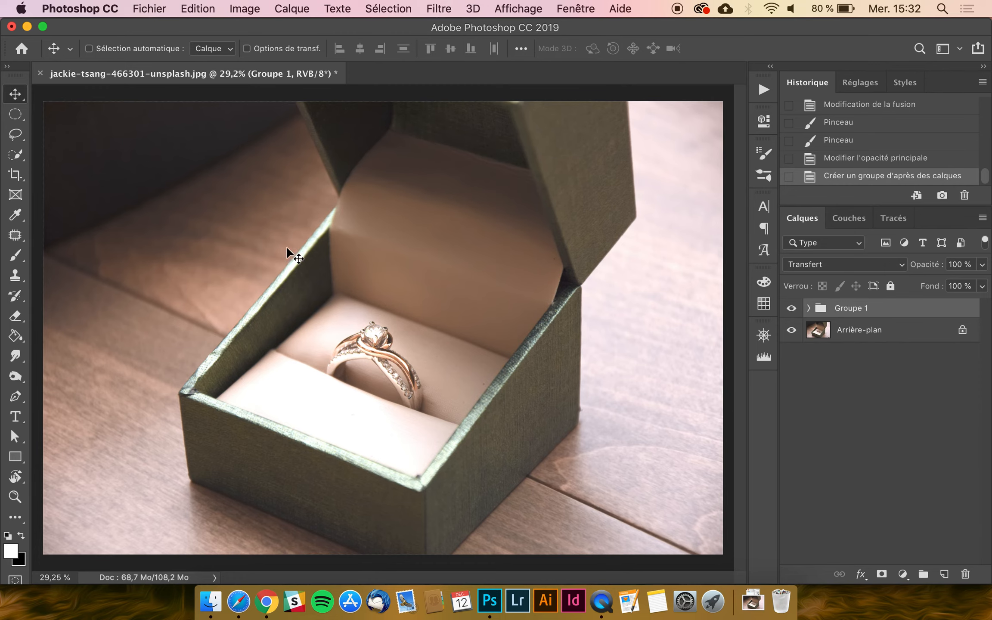
pyautogui.scroll(-3, 475, 292)
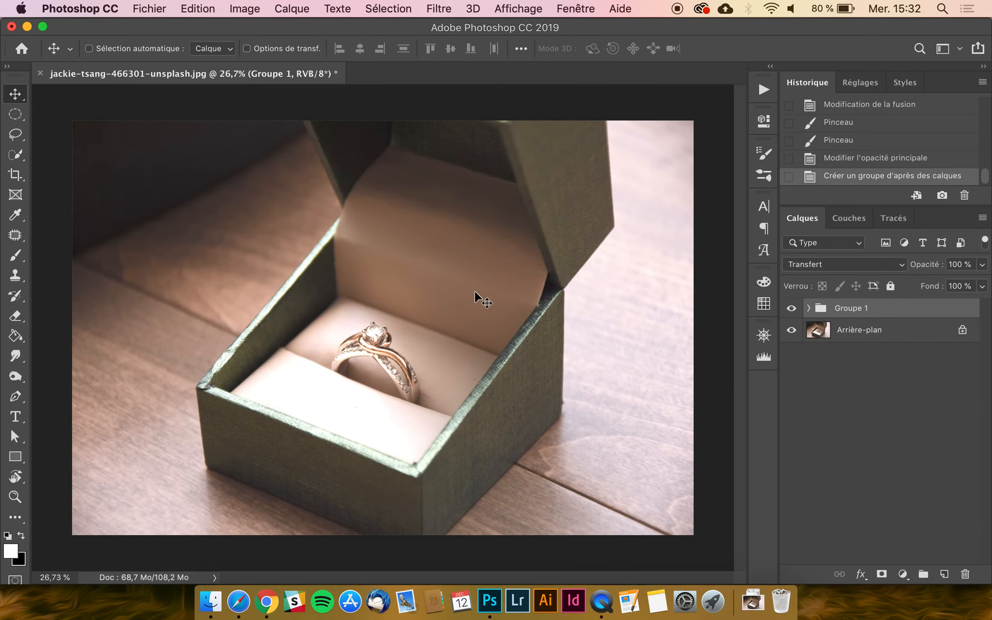